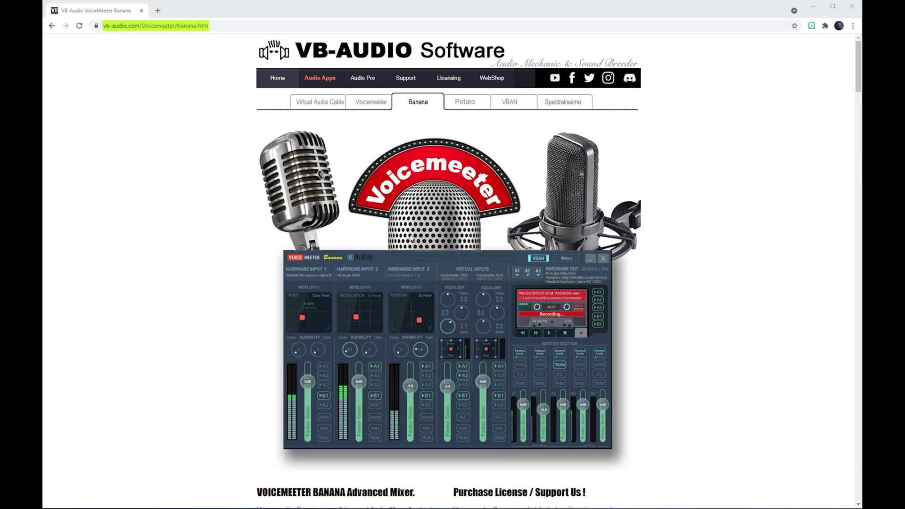
# Step: Scroll down to the Voicemeeter 2.0.5.8 downloads listing VoicemeeterProSetup.exe
pyautogui.scroll(-7, 418, 241)
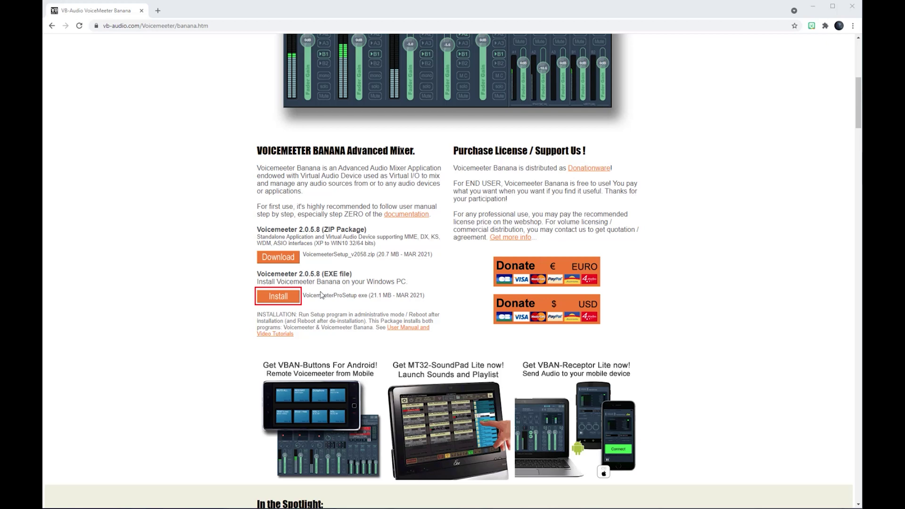
# Step: Download and run VoicemeeterProSetup.exe to install Voicemeeter 2.0.5.8, then dismiss the reboot notice
pyautogui.click(276, 297)
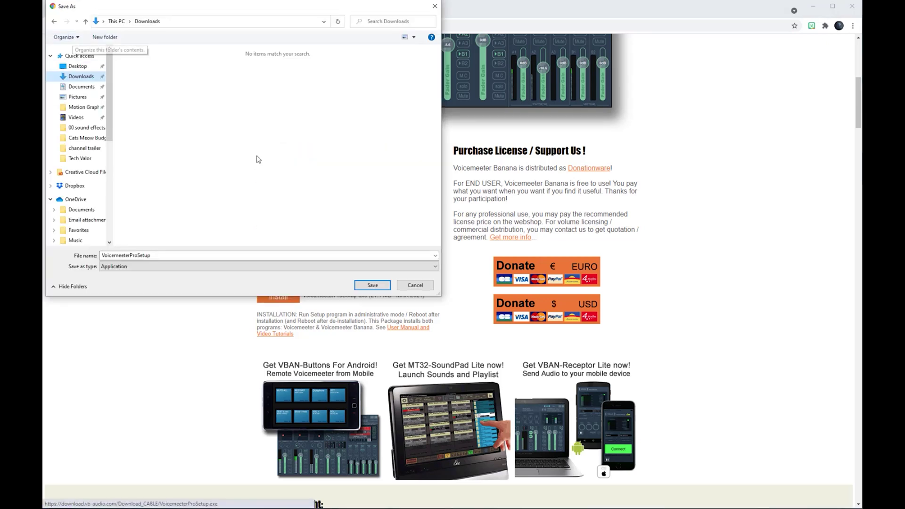
pyautogui.click(360, 284)
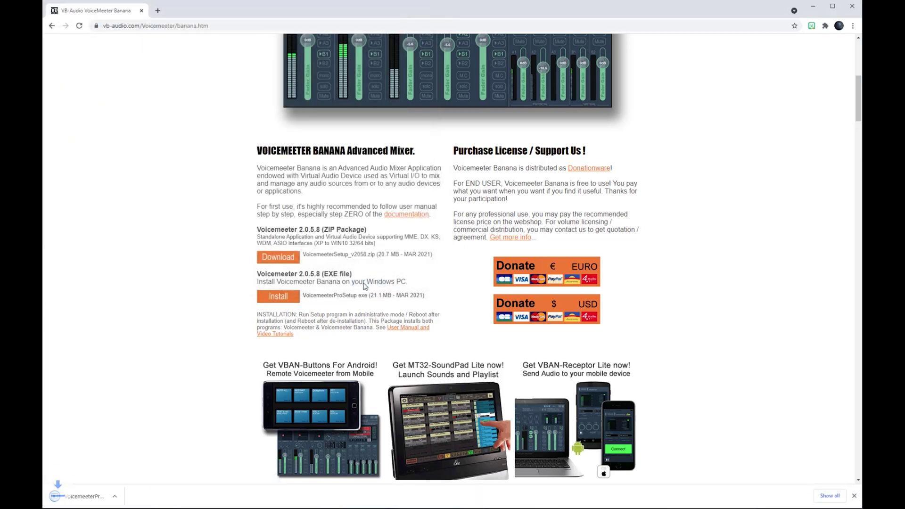
pyautogui.click(94, 497)
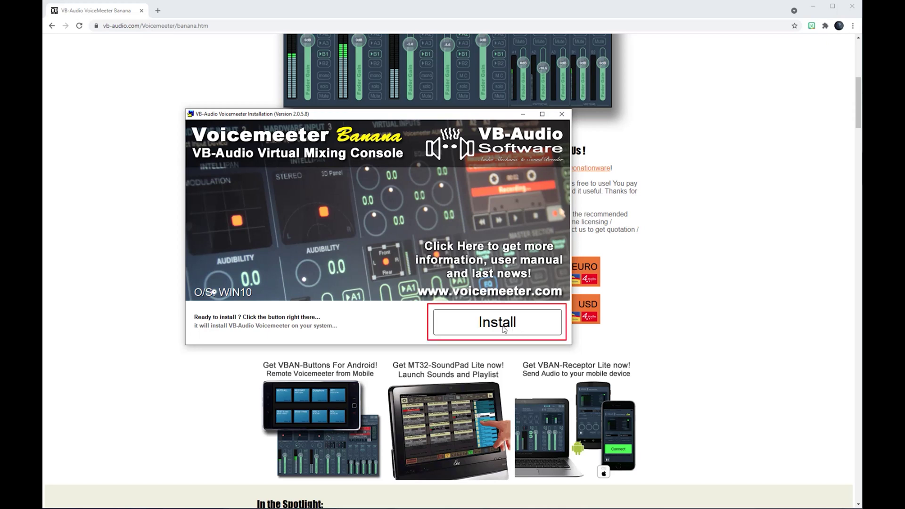
pyautogui.click(489, 329)
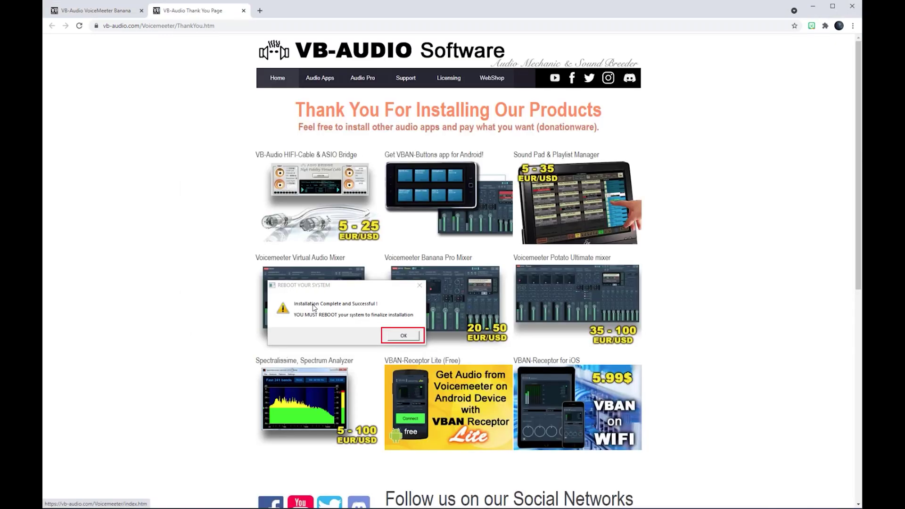
pyautogui.click(404, 336)
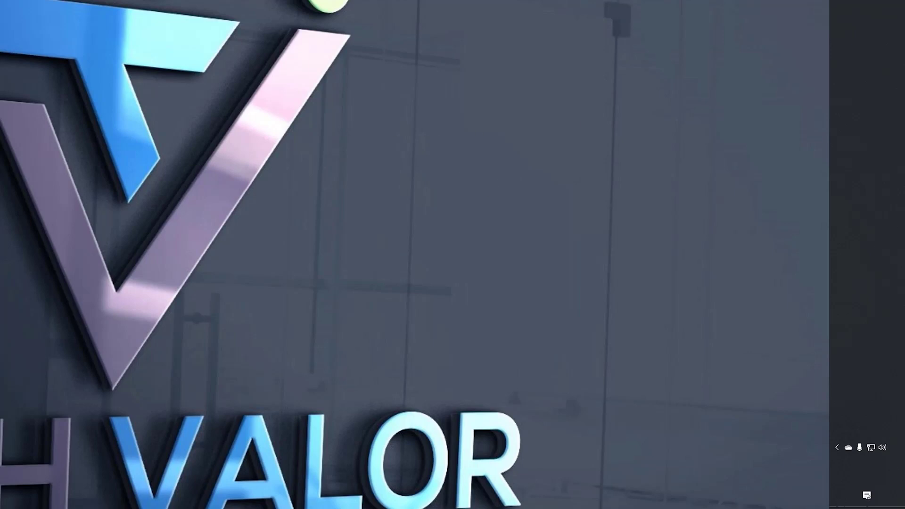
# Step: Switch the Windows playback device to VoiceMeeter Input (VB-Audio VoiceMeeter VAIO)
pyautogui.click(883, 448)
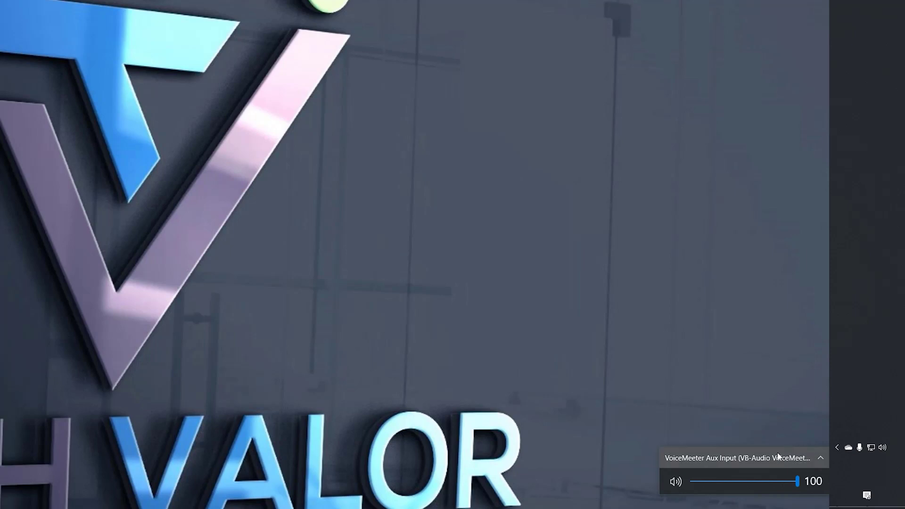
pyautogui.click(745, 456)
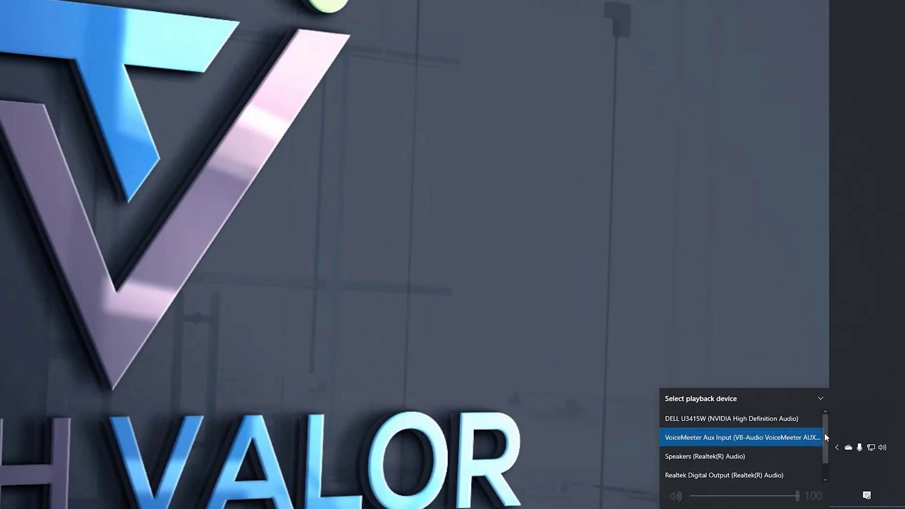
pyautogui.scroll(-1, 825, 433)
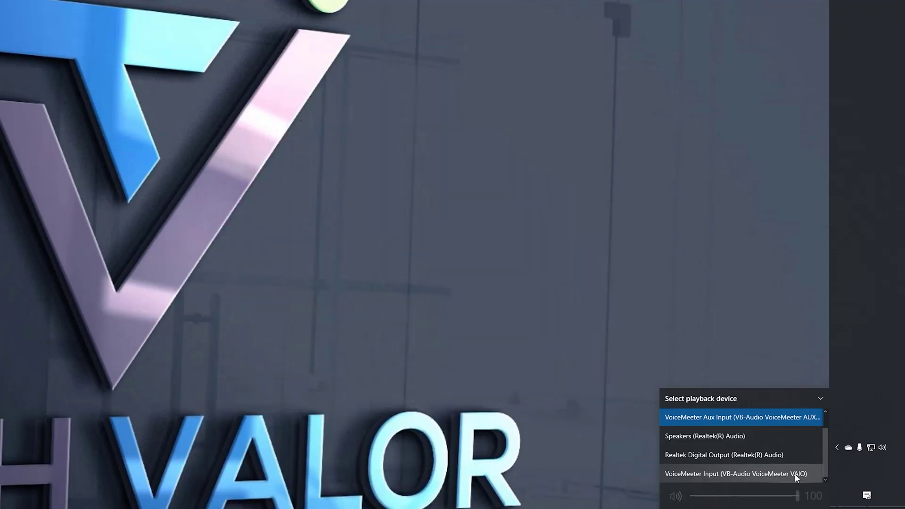
pyautogui.click(767, 474)
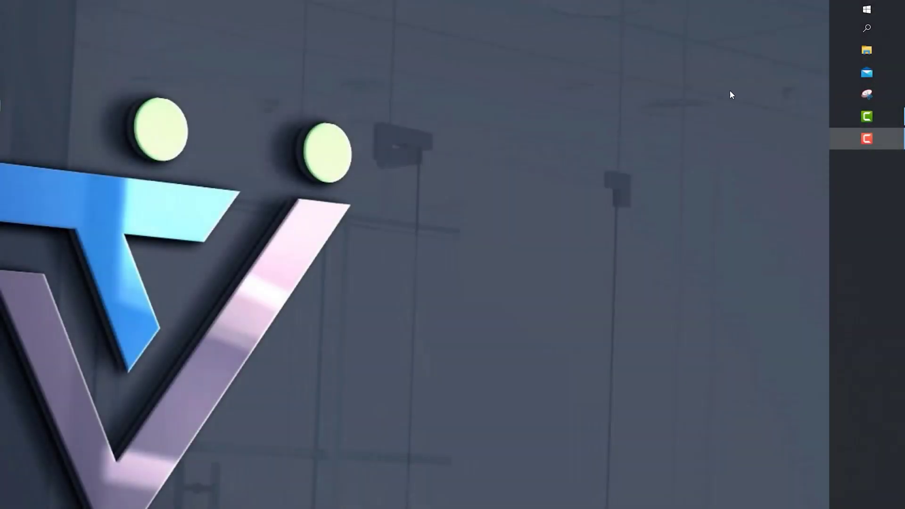
# Step: Launch Voicemeeter Banana from search and set A1 to WDM: Speakers (Realtek(R) Audio)
pyautogui.click(859, 32)
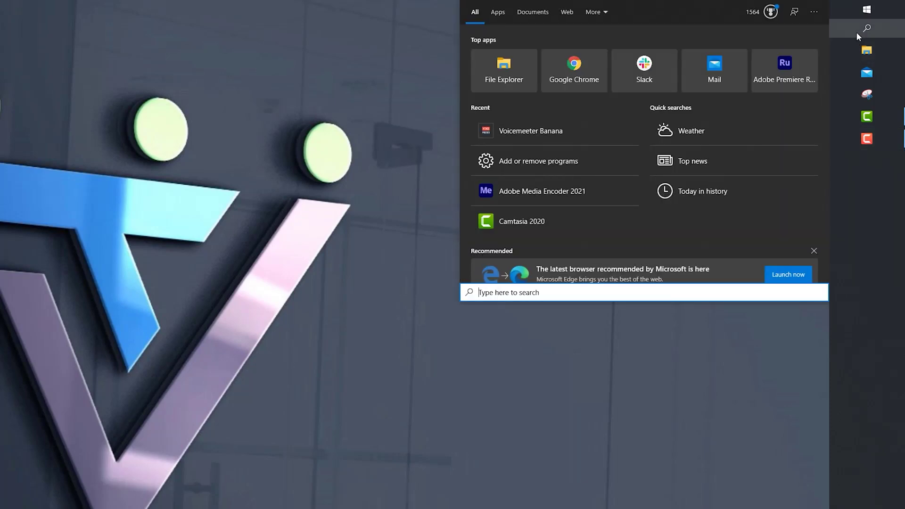
pyautogui.write('banan')
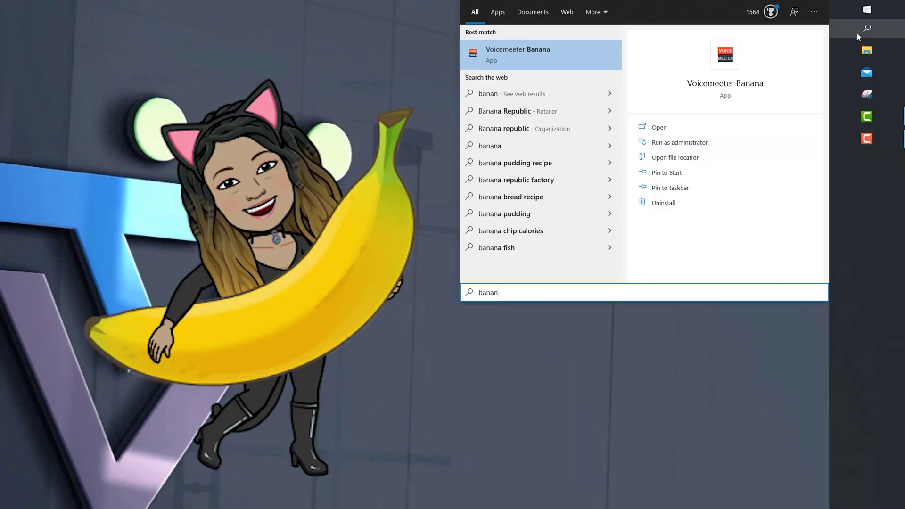
pyautogui.click(523, 50)
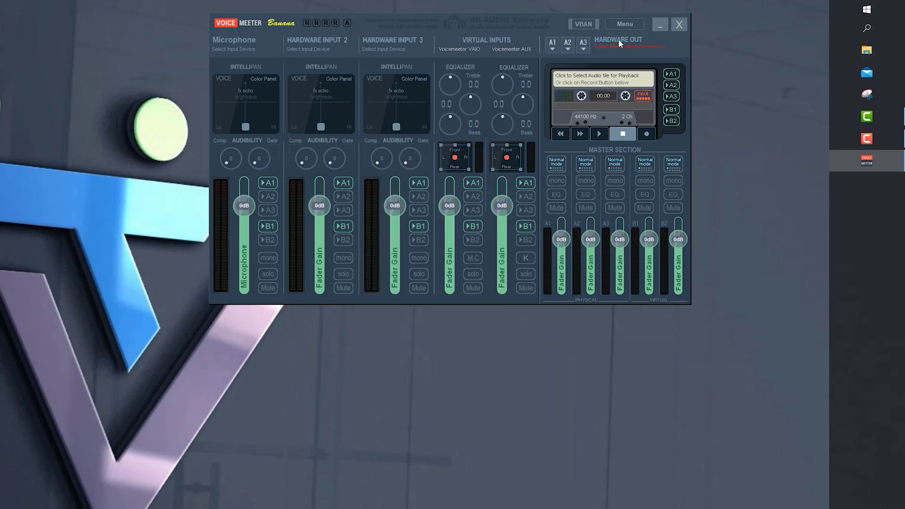
pyautogui.click(552, 44)
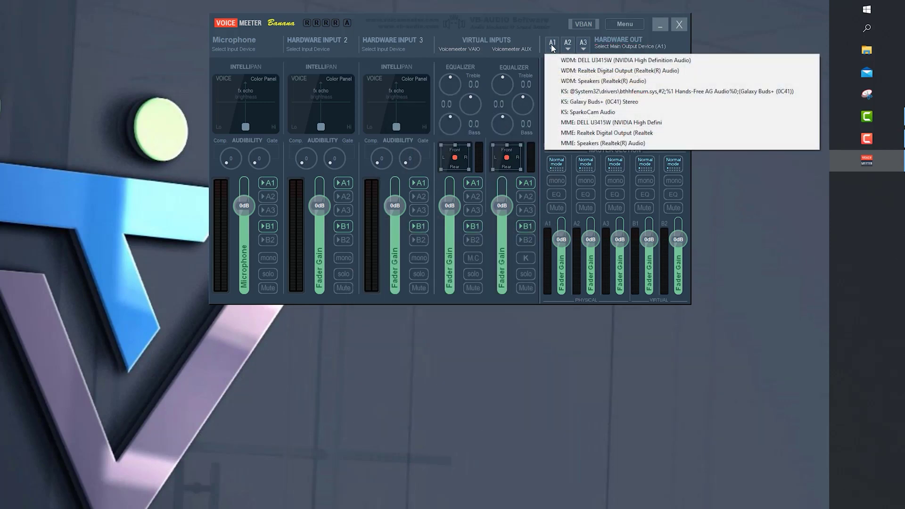
pyautogui.click(586, 81)
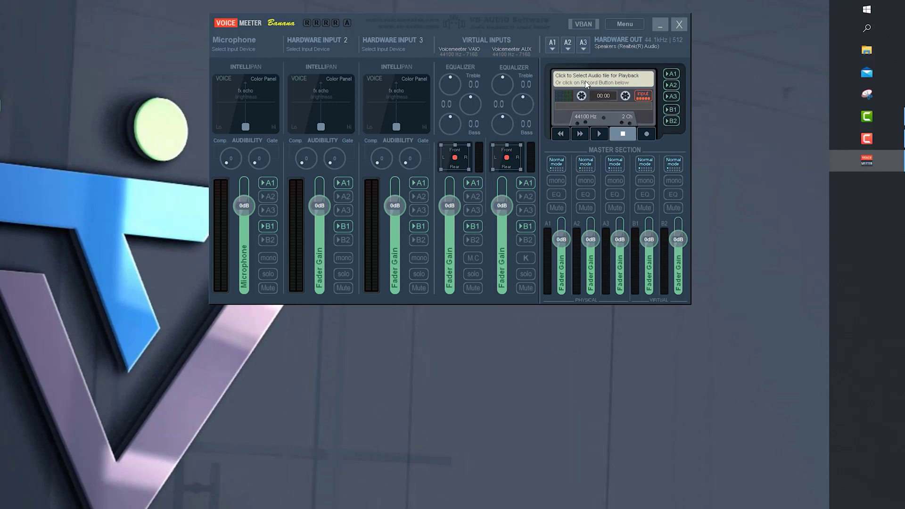
# Step: Set Hardware Input 1 to the Realtek microphone, routed only to B2 (A1 and B1 off)
pyautogui.click(240, 50)
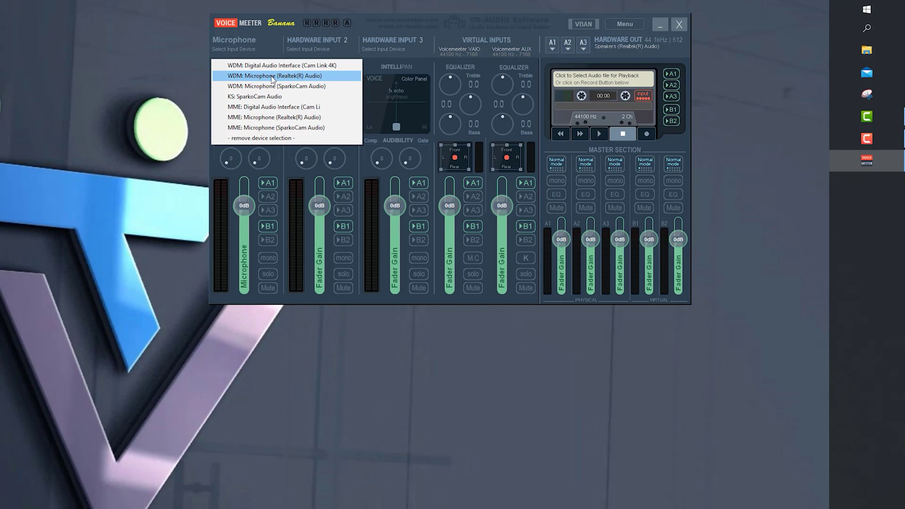
pyautogui.click(272, 77)
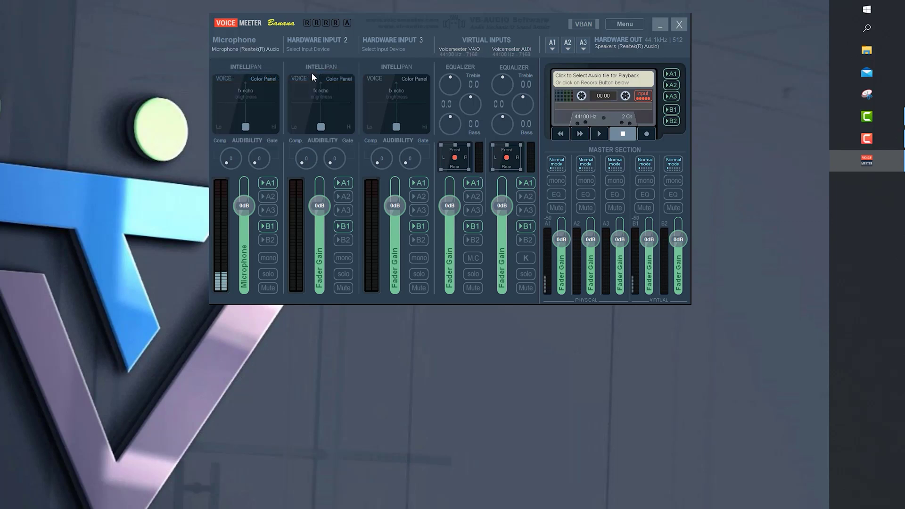
pyautogui.click(269, 184)
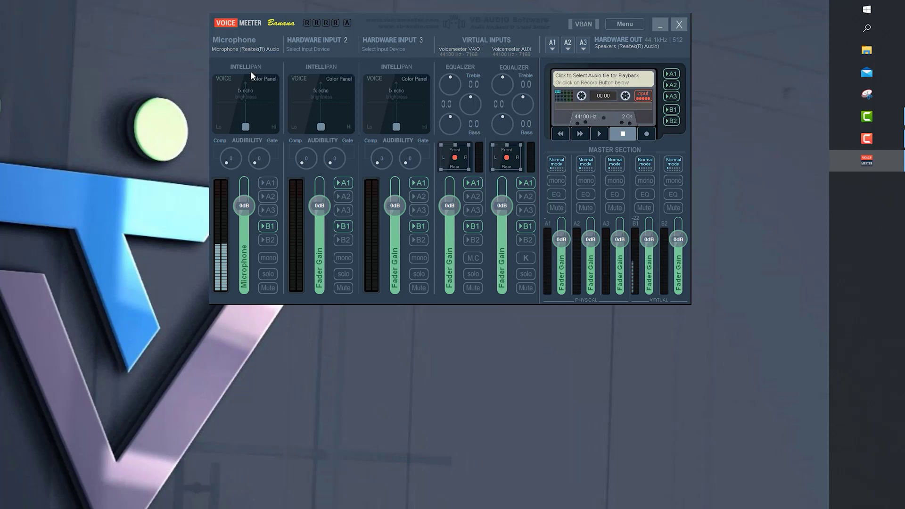
pyautogui.click(268, 226)
pyautogui.click(267, 240)
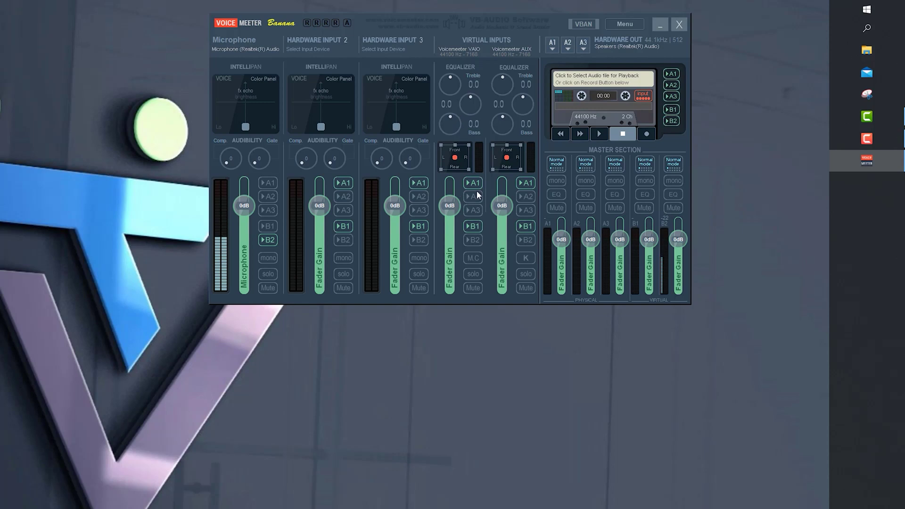
# Step: Move the VAIO input from B1 to B2 and turn off A1/B1 on Hardware Inputs 2 and 3
pyautogui.click(473, 226)
pyautogui.click(474, 240)
pyautogui.click(420, 182)
pyautogui.click(419, 226)
pyautogui.click(349, 226)
pyautogui.click(344, 183)
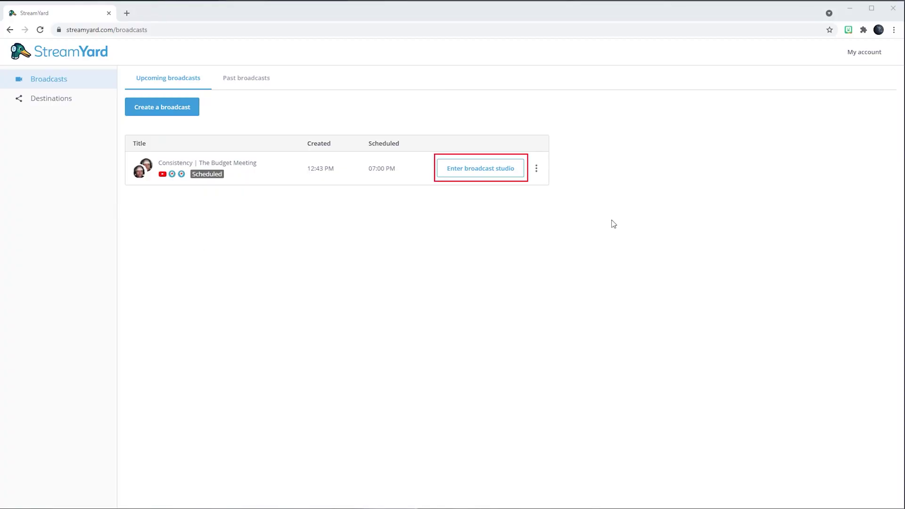
# Step: Enter the scheduled broadcast's studio and open its camera and mic settings
pyautogui.click(494, 178)
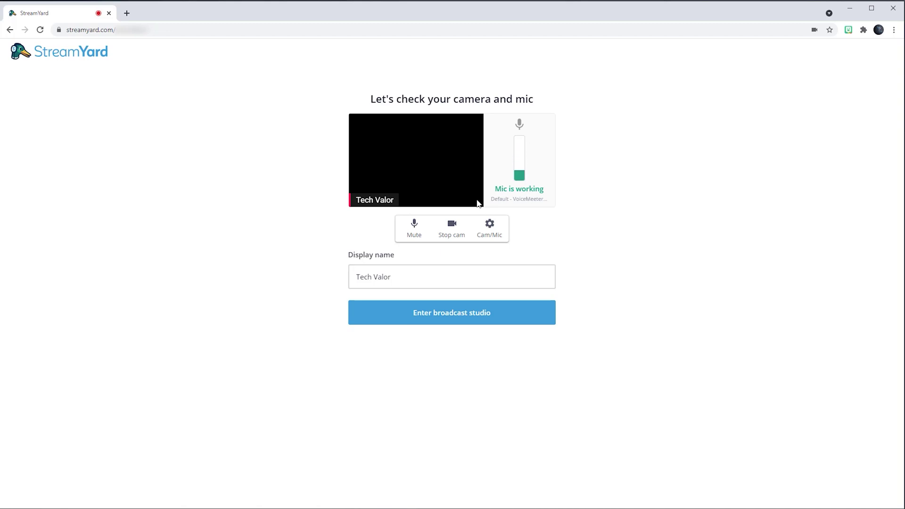
pyautogui.click(493, 234)
pyautogui.click(301, 185)
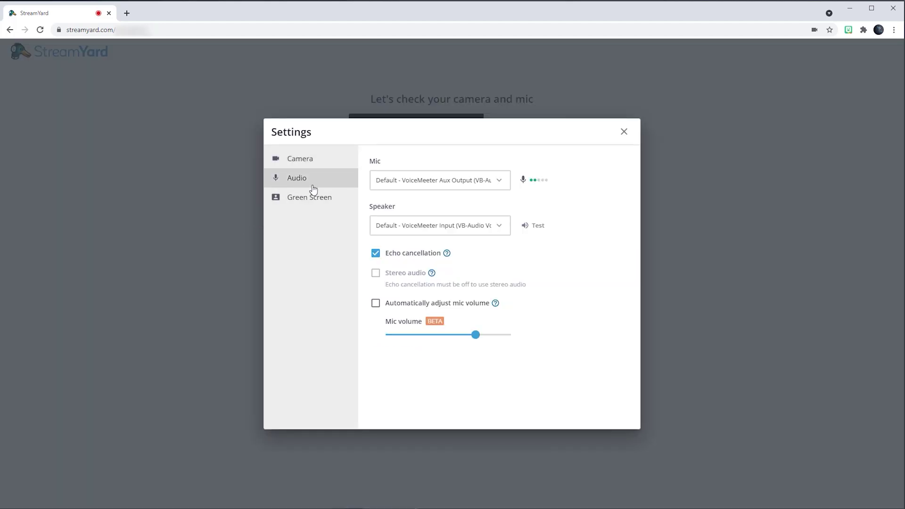
pyautogui.click(489, 230)
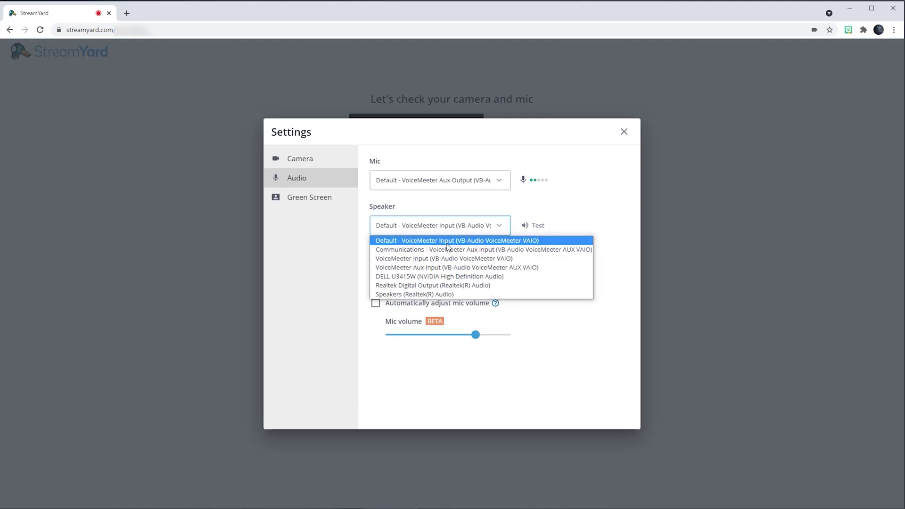
pyautogui.click(527, 241)
pyautogui.click(481, 184)
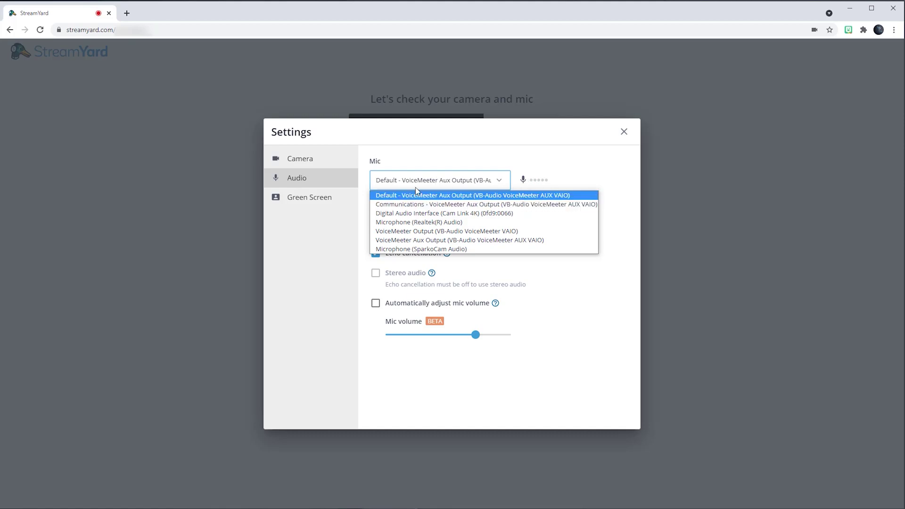
pyautogui.click(592, 185)
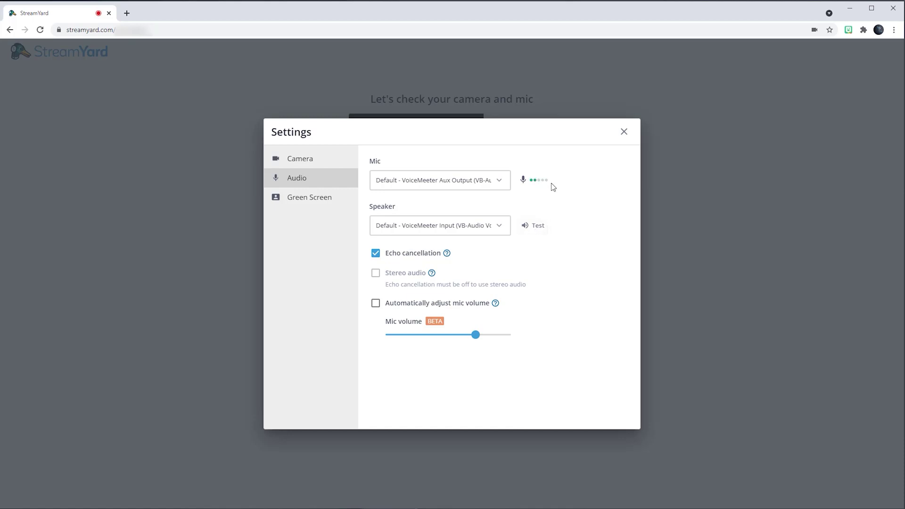
pyautogui.click(525, 227)
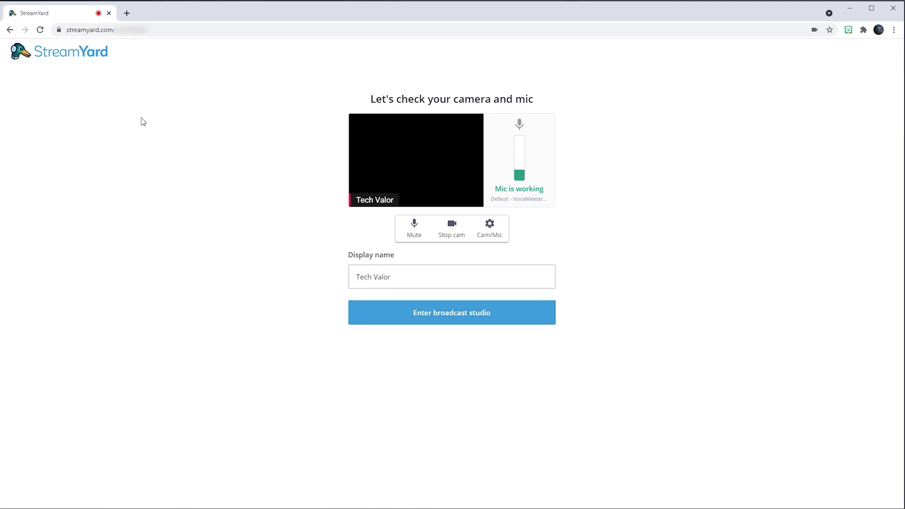
# Step: In a new tab, play the YouTube channel trailer, then pause it at 0:08
pyautogui.click(127, 14)
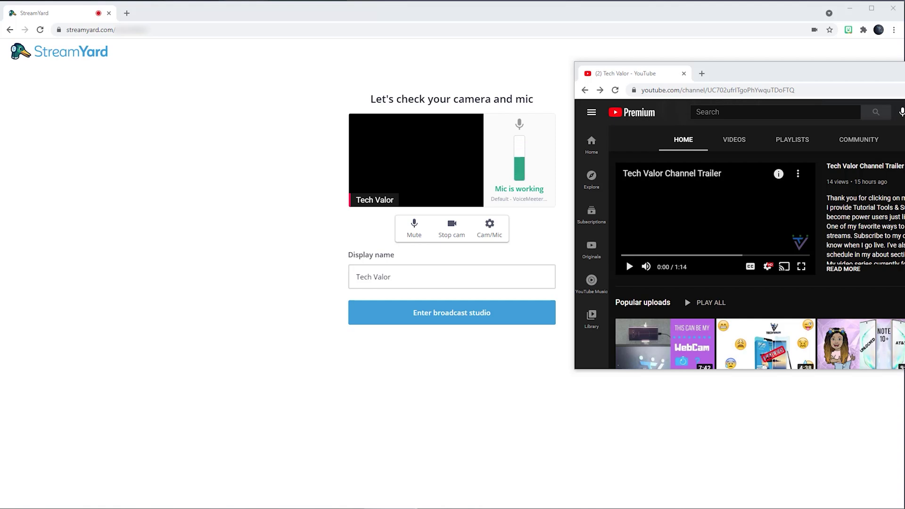
pyautogui.click(629, 267)
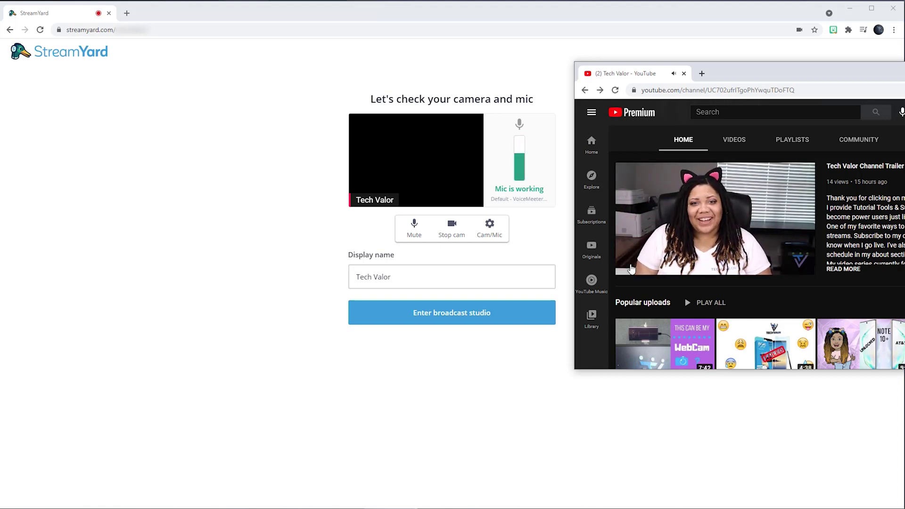
pyautogui.moveTo(630, 267)
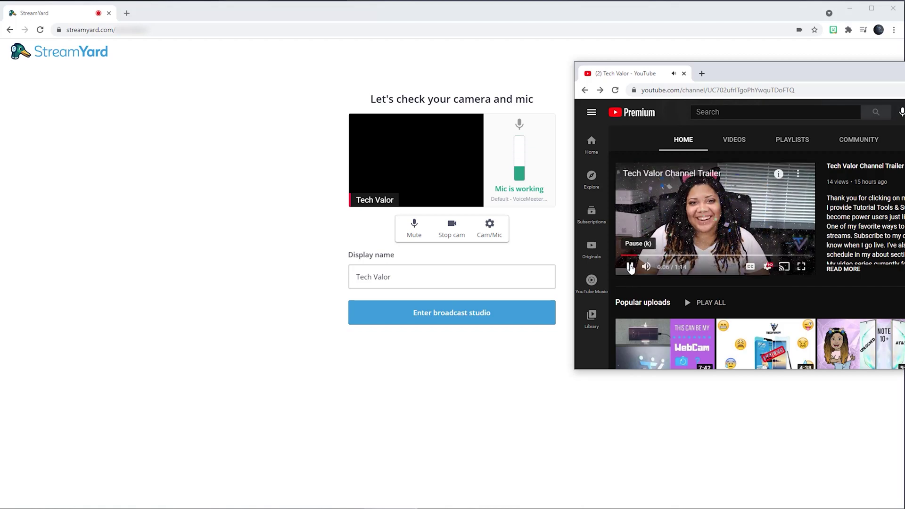
pyautogui.click(630, 267)
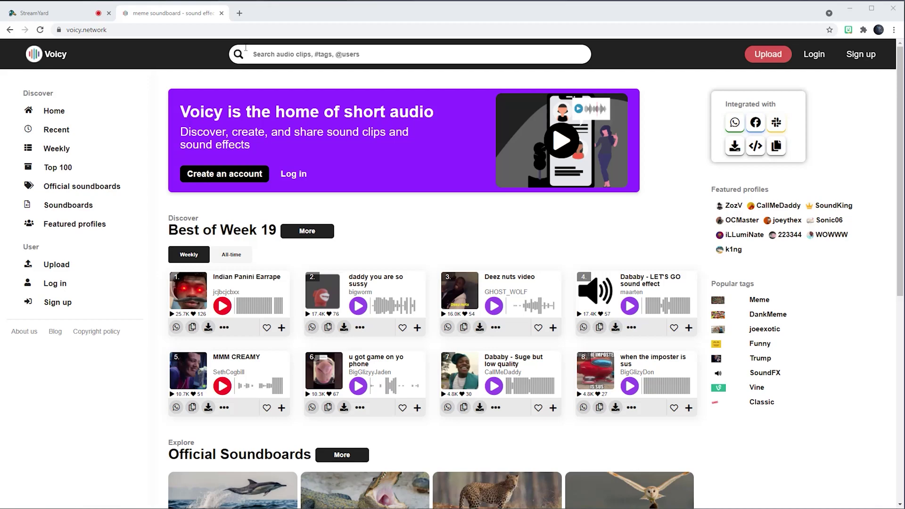
# Step: Sign up for Voicy, browse the official and user soundboards, then open the empty My soundboards page
pyautogui.click(871, 57)
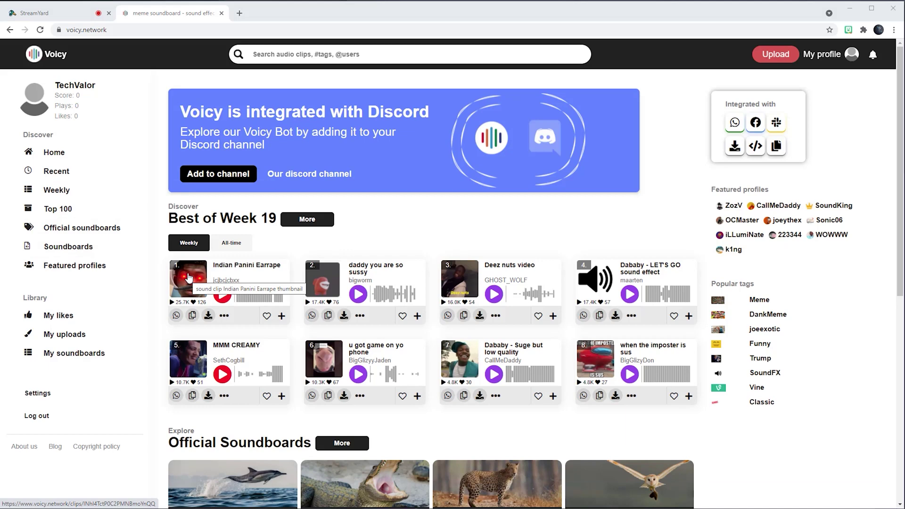
pyautogui.click(119, 232)
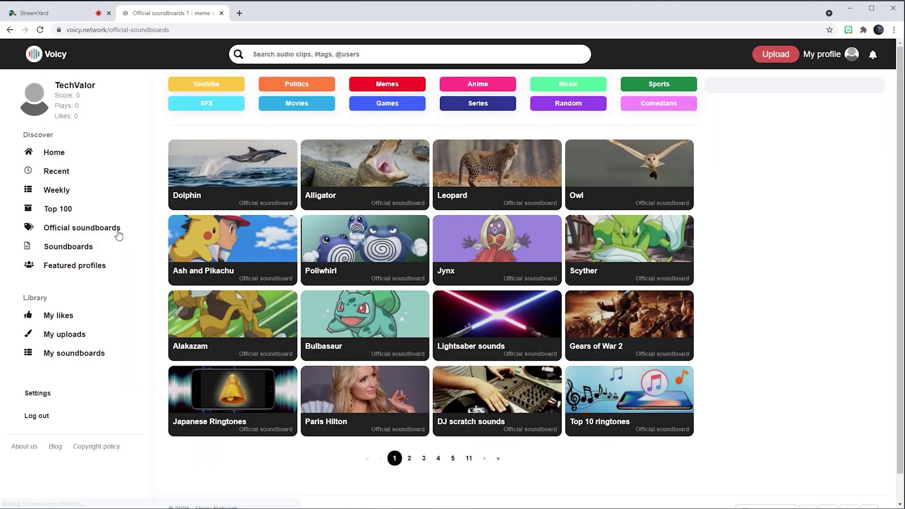
pyautogui.click(87, 254)
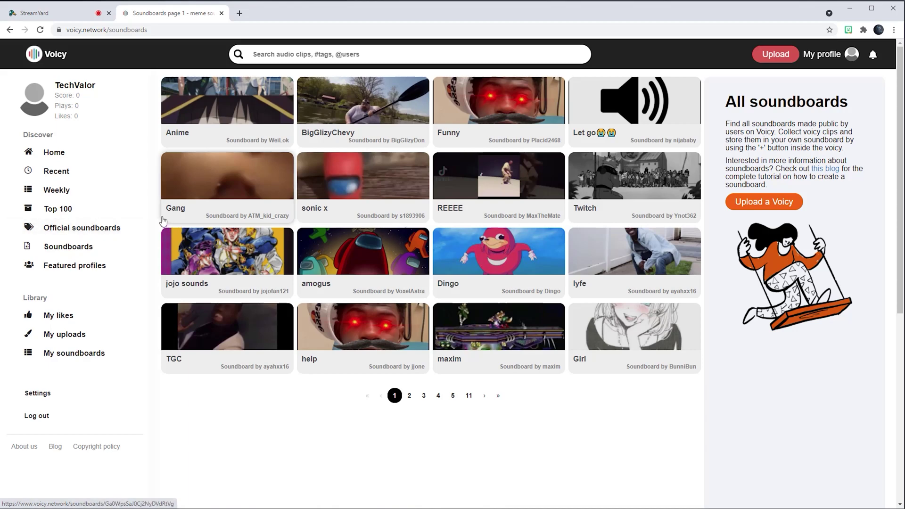
pyautogui.hotkey('alt', 'Left')
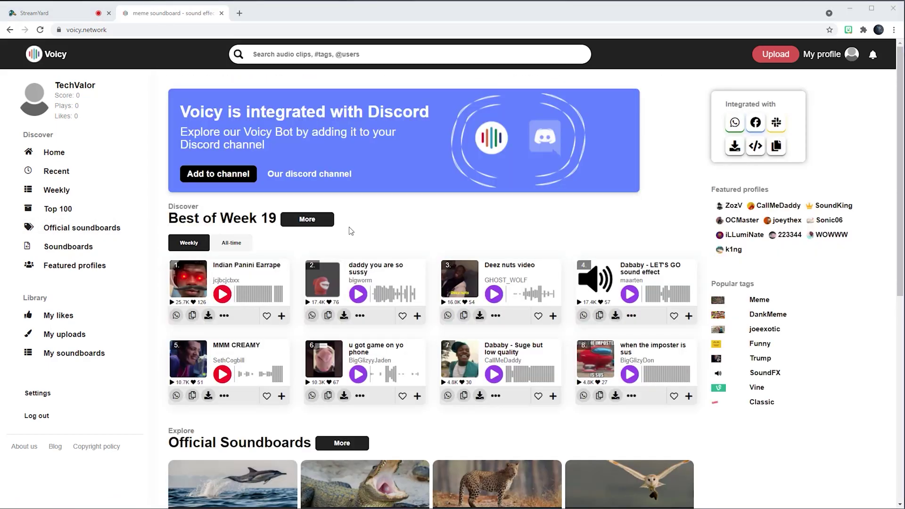
pyautogui.click(57, 354)
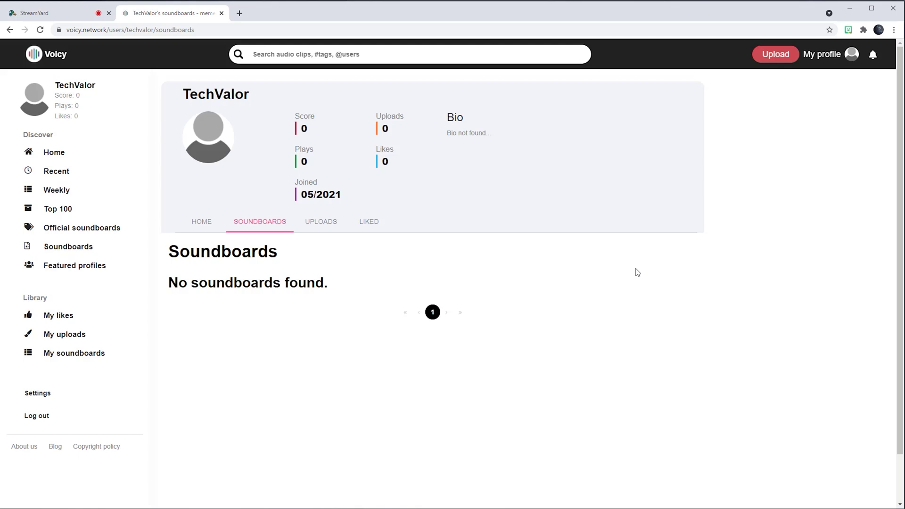
# Step: Search Voicy for 'cheering' and preview the Kids cheering clip
pyautogui.click(350, 55)
pyautogui.write('cheering')
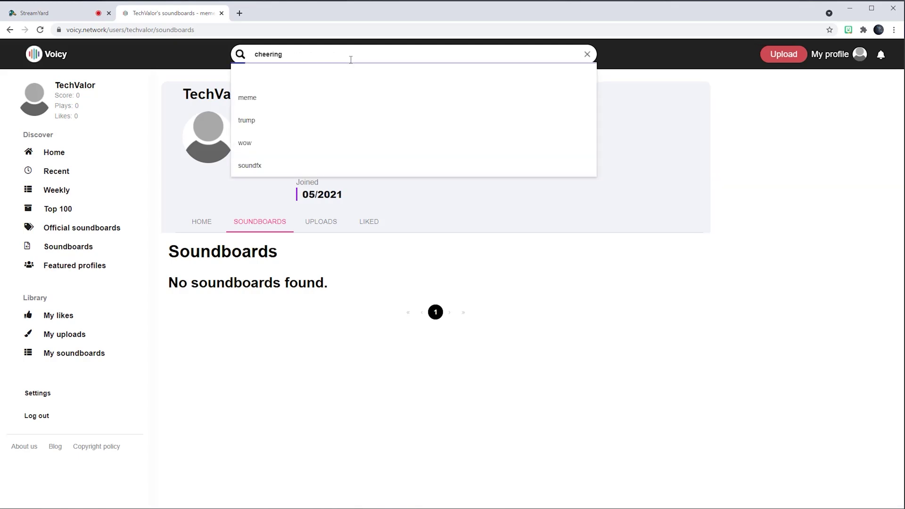
pyautogui.press('Return')
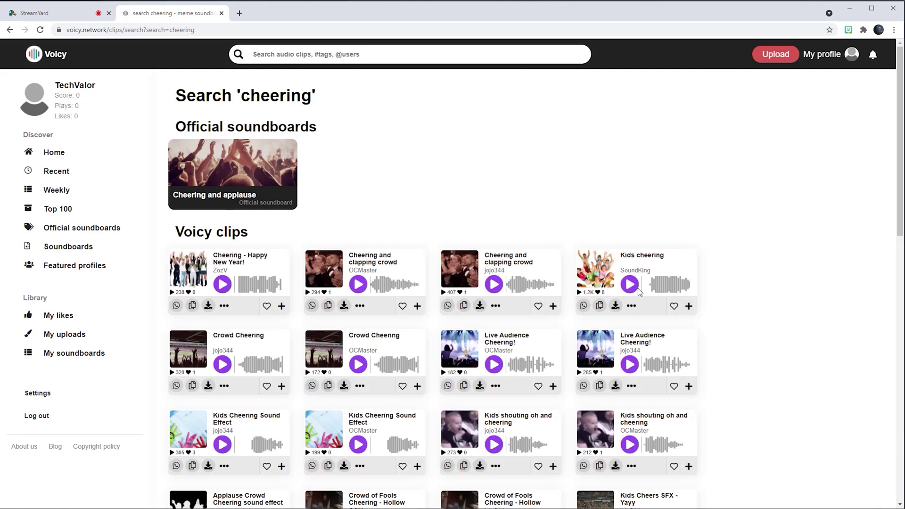
pyautogui.click(631, 285)
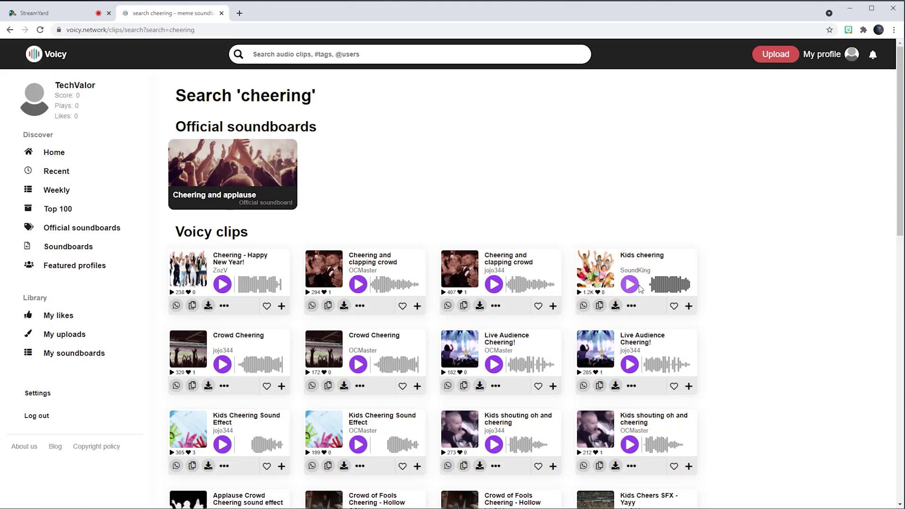
# Step: Create a new 'Live Streaming' soundboard and add the Kids cheering clip to it
pyautogui.click(689, 305)
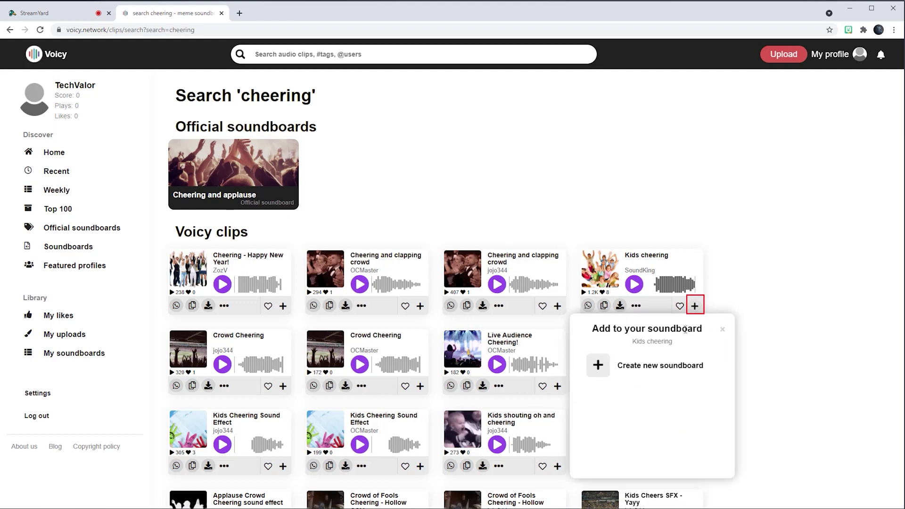
pyautogui.click(602, 371)
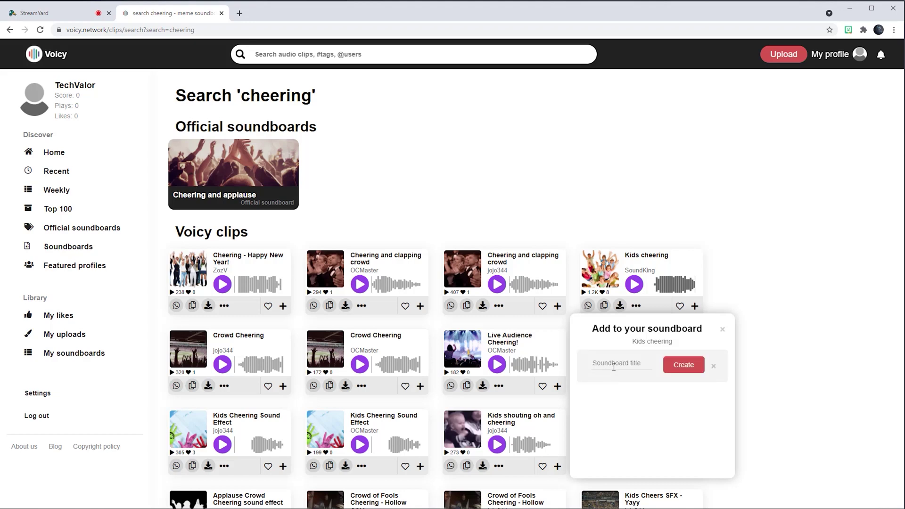
pyautogui.write('Live Streaming')
pyautogui.click(673, 368)
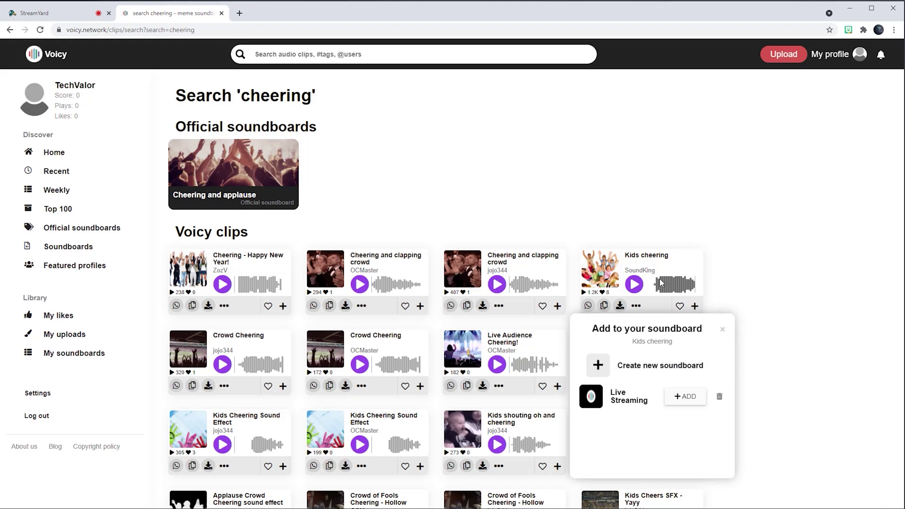
pyautogui.click(677, 399)
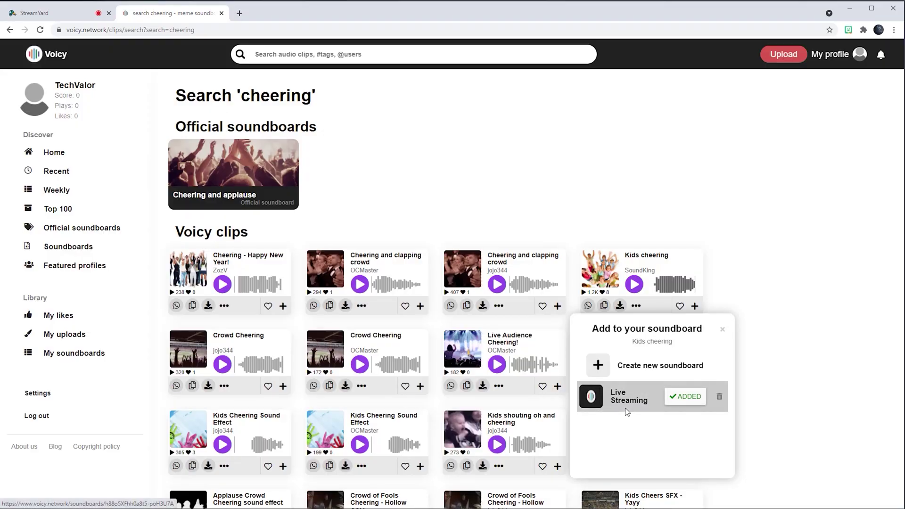
pyautogui.click(770, 297)
pyautogui.scroll(-10, 768, 297)
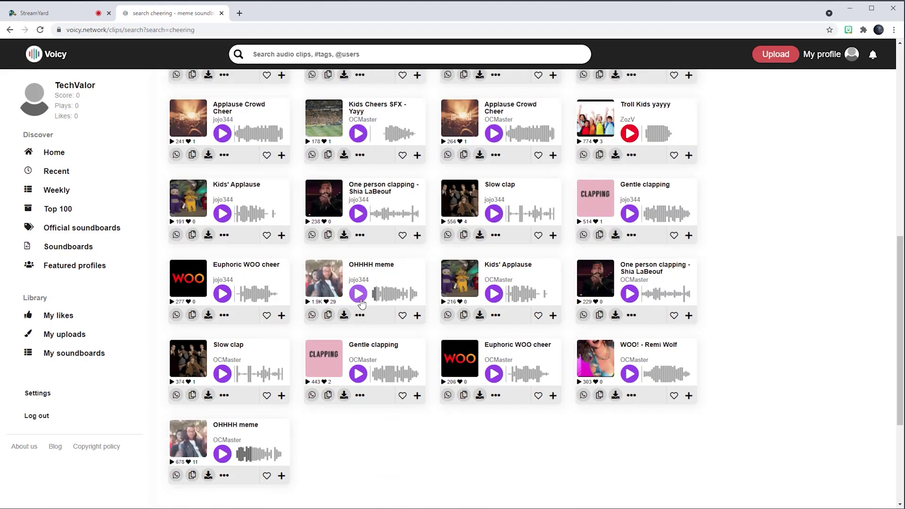
# Step: Preview the last OHHHH meme clip and add it to the Live Streaming soundboard
pyautogui.click(228, 454)
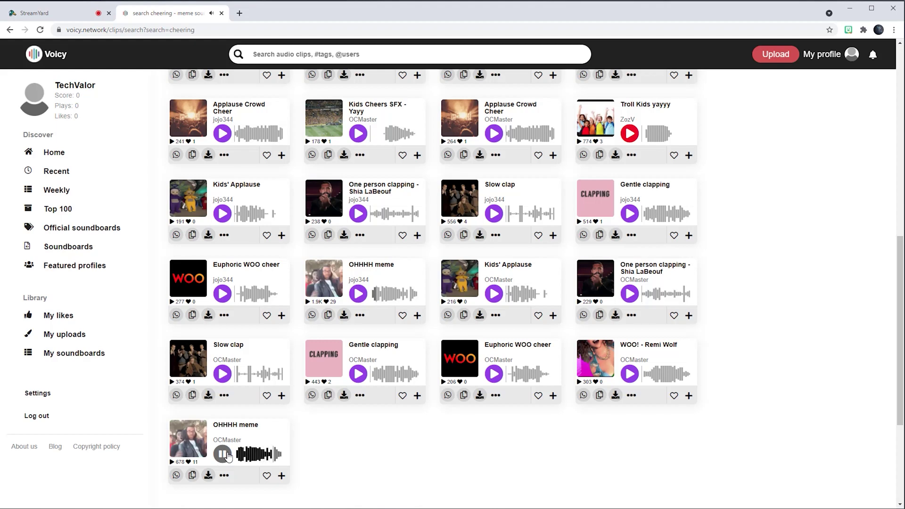
pyautogui.click(282, 476)
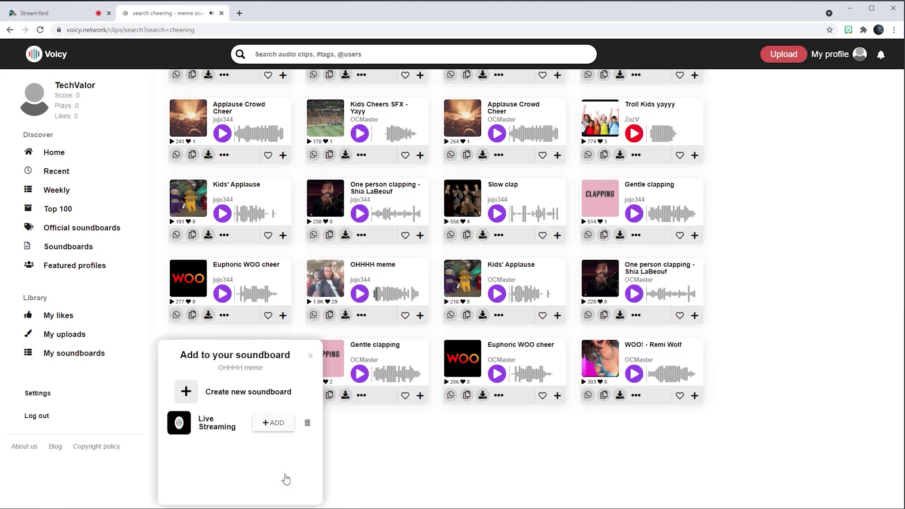
pyautogui.click(267, 424)
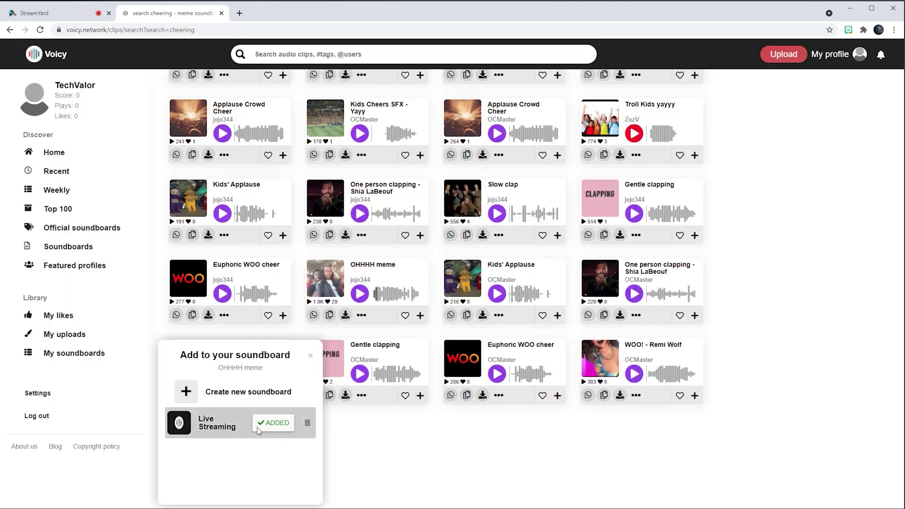
pyautogui.click(386, 455)
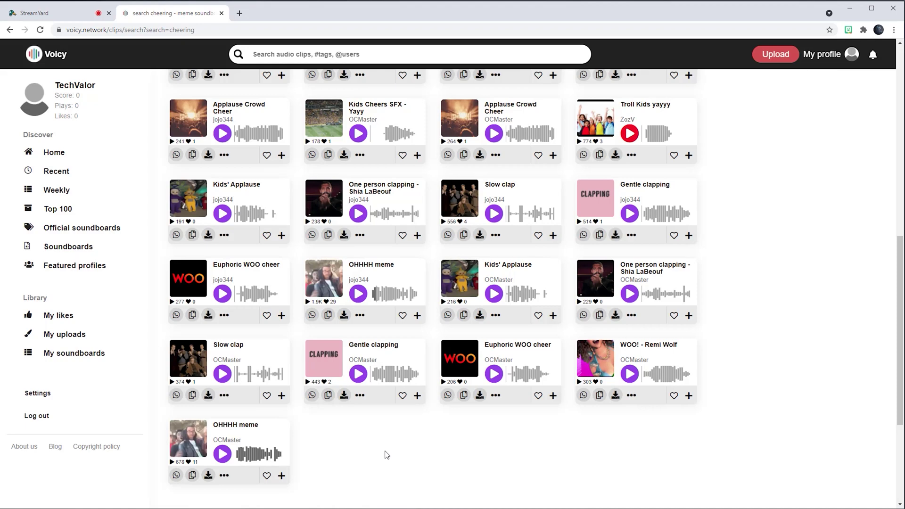
pyautogui.click(775, 56)
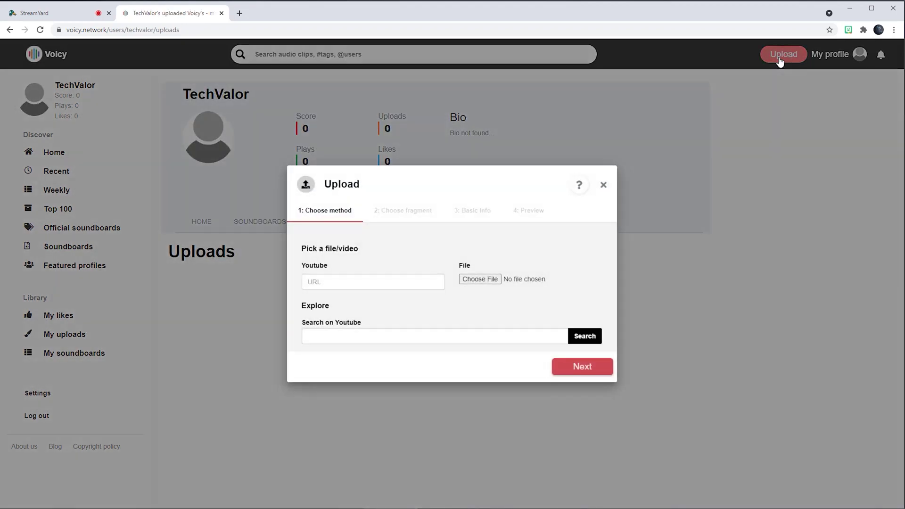
# Step: Choose Yeet.mp3 as the sound file to upload
pyautogui.click(481, 279)
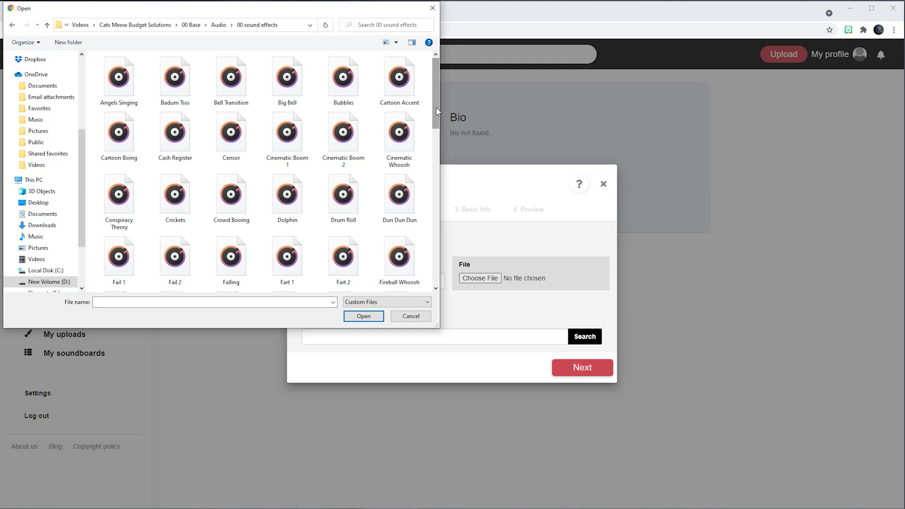
pyautogui.scroll(-10, 156, 279)
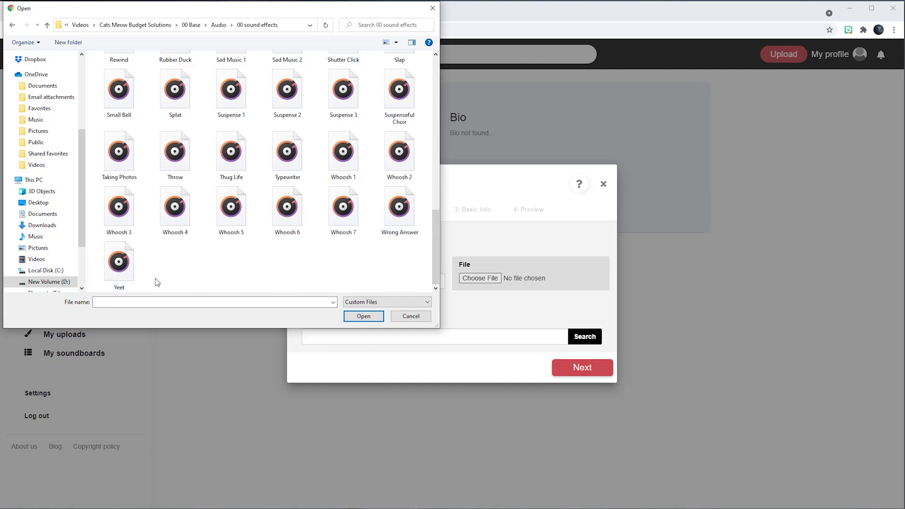
pyautogui.click(125, 271)
pyautogui.click(363, 316)
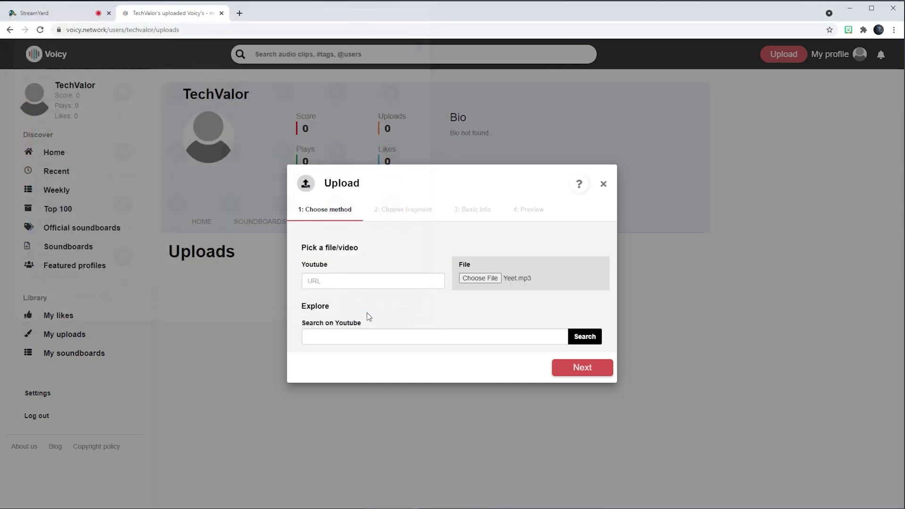
# Step: Search YouTube for 'yeet' and continue to the clip's basic info
pyautogui.click(483, 336)
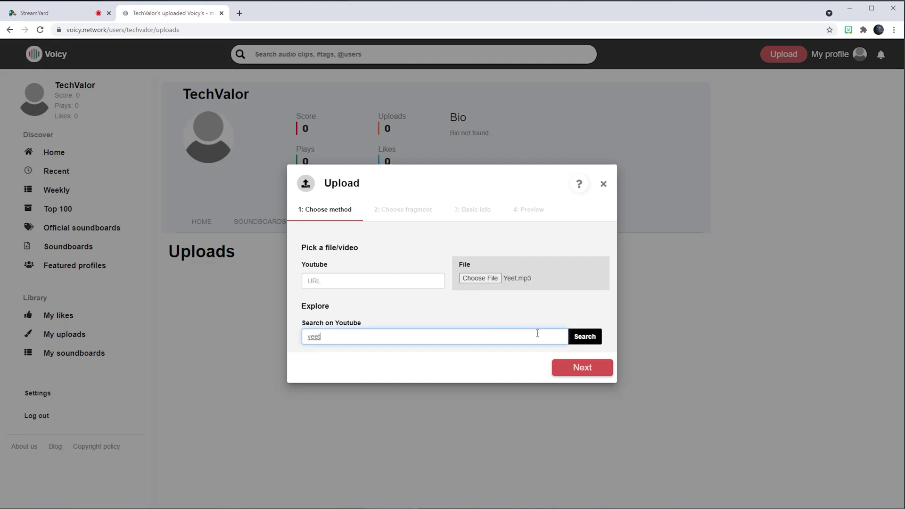
pyautogui.click(585, 336)
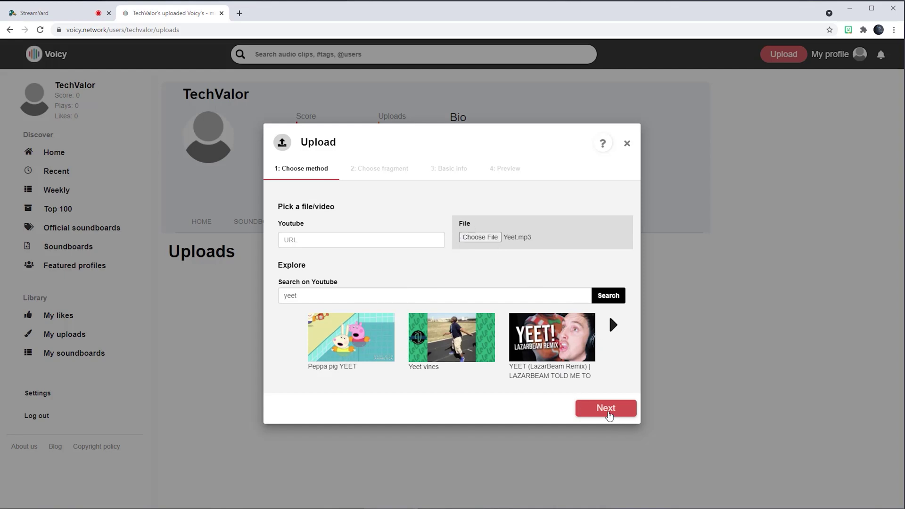
pyautogui.click(607, 409)
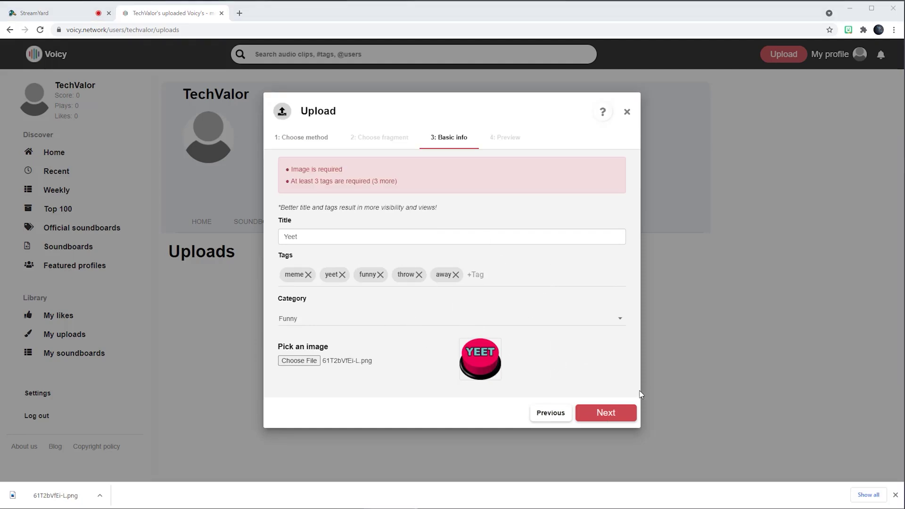
# Step: Preview the Yeet clip and publish it on Voicy
pyautogui.click(608, 420)
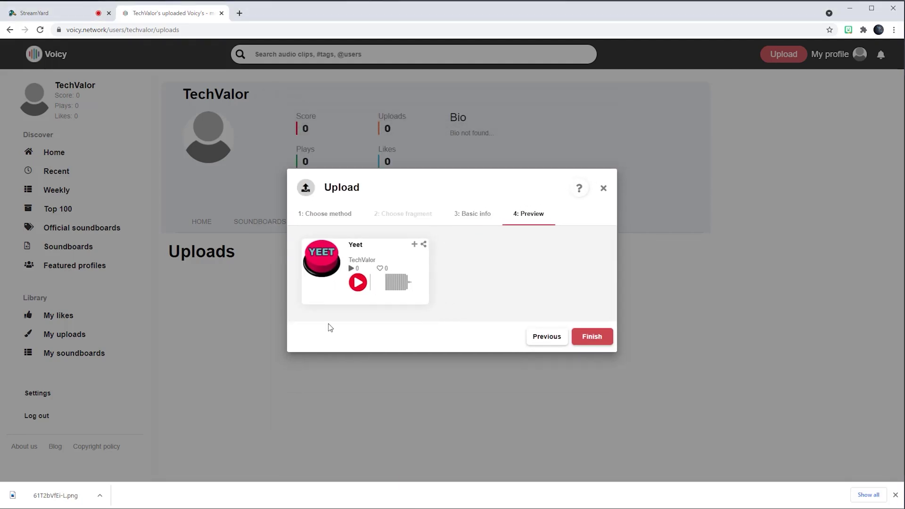
pyautogui.click(357, 283)
pyautogui.click(592, 337)
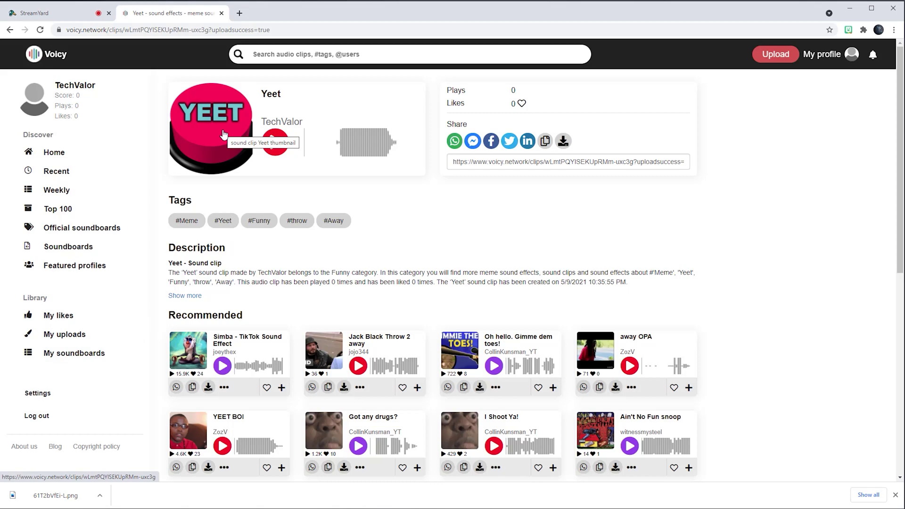
pyautogui.click(61, 334)
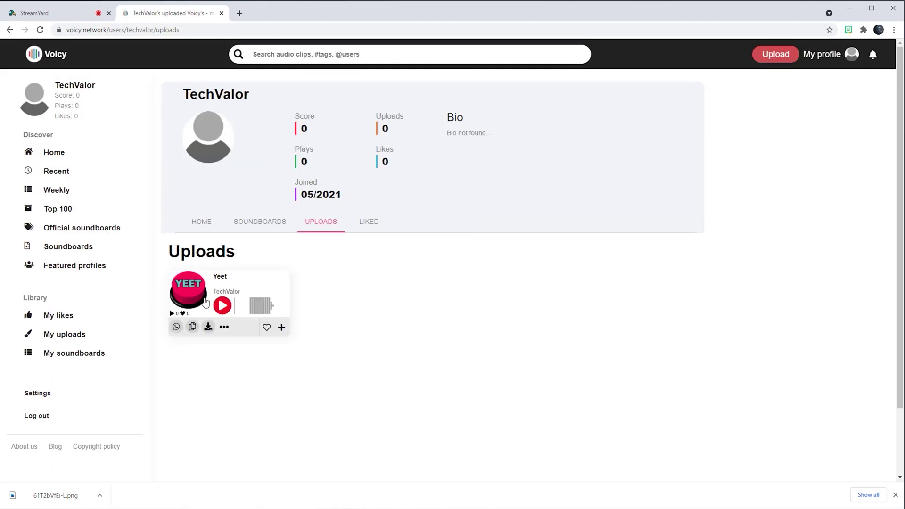
# Step: Add the uploaded Yeet clip to Live Streaming, then open the Live Streaming soundboard
pyautogui.click(281, 328)
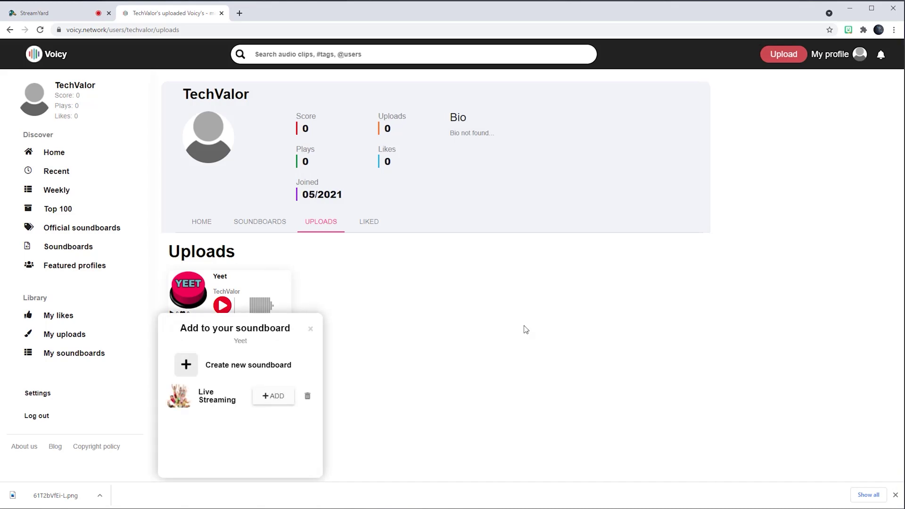
pyautogui.click(267, 398)
pyautogui.click(405, 340)
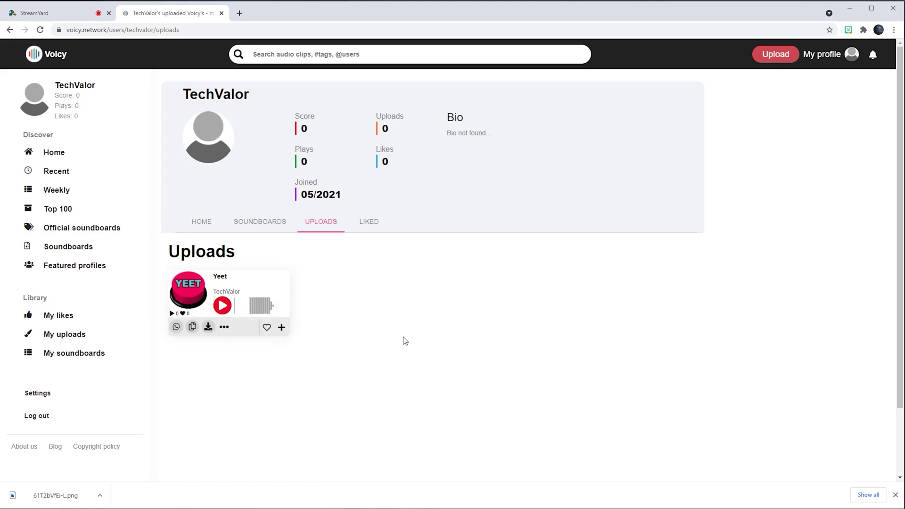
pyautogui.click(74, 353)
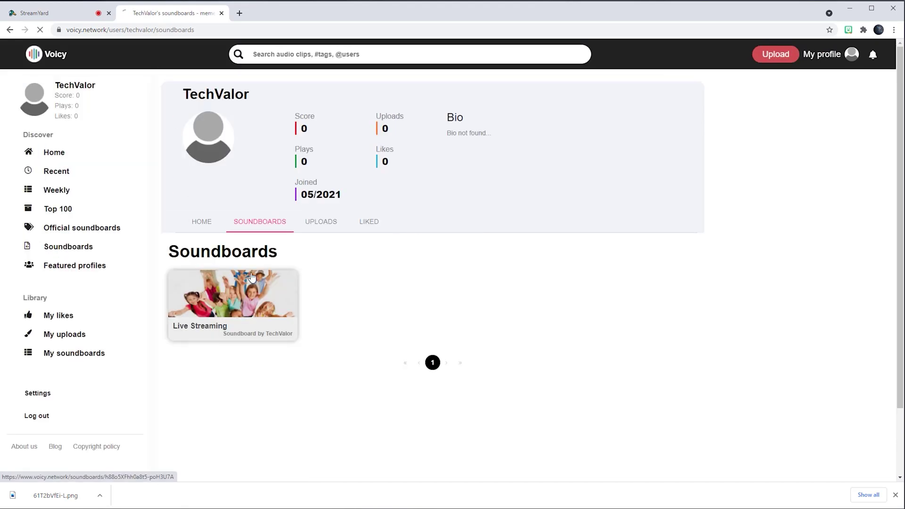
pyautogui.click(246, 279)
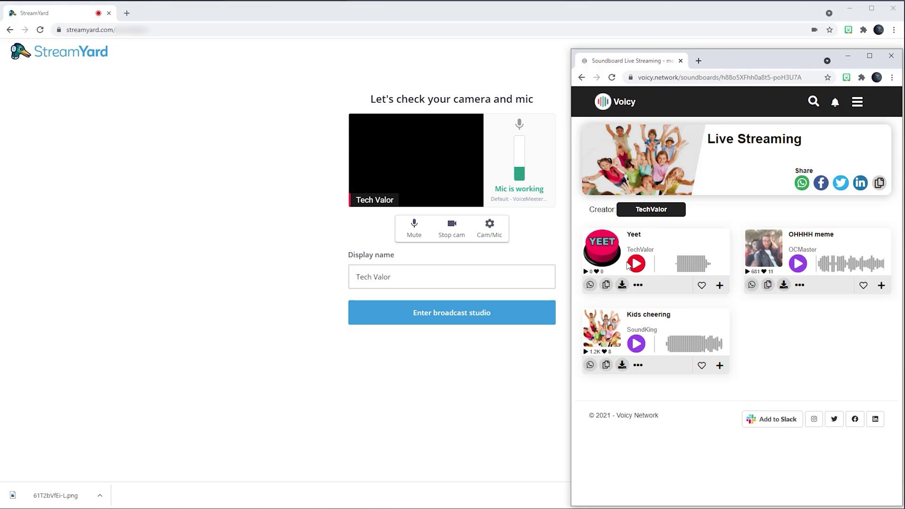
# Step: Test the Yeet and Kids cheering sounds, then open the Windows Sound dialog
pyautogui.click(636, 265)
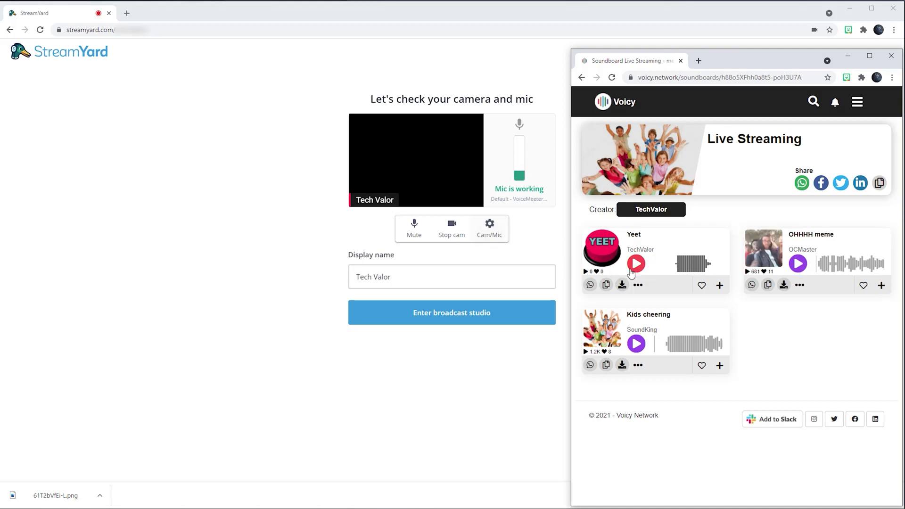
pyautogui.click(636, 344)
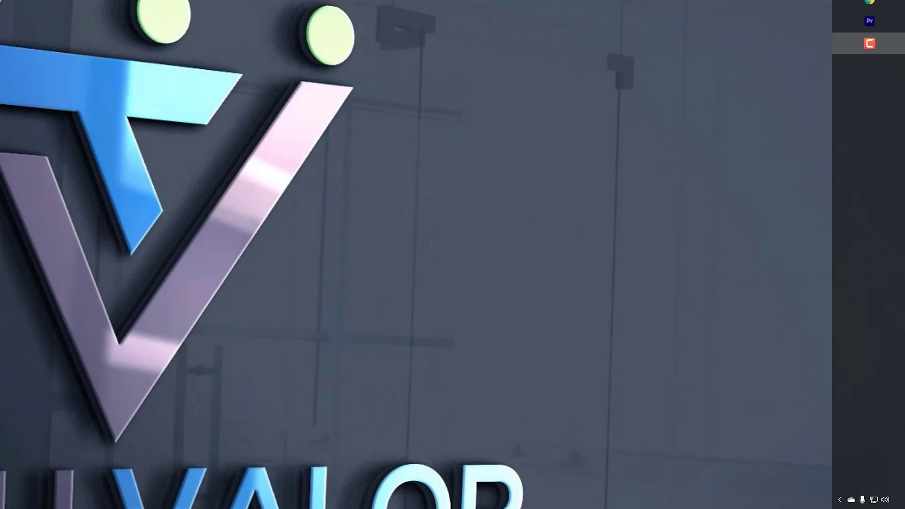
pyautogui.rightClick(884, 500)
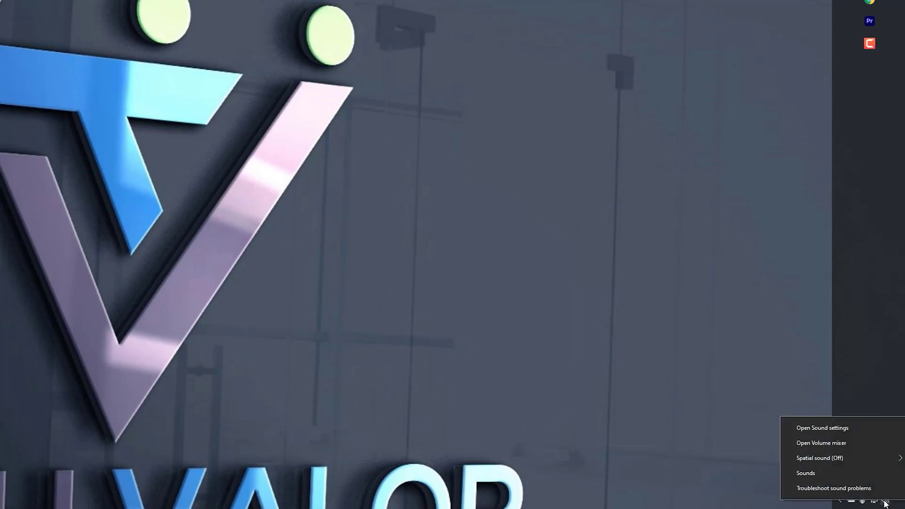
pyautogui.click(796, 474)
# Step: Set Microphone (Realtek Audio) as the default recording device
pyautogui.click(633, 255)
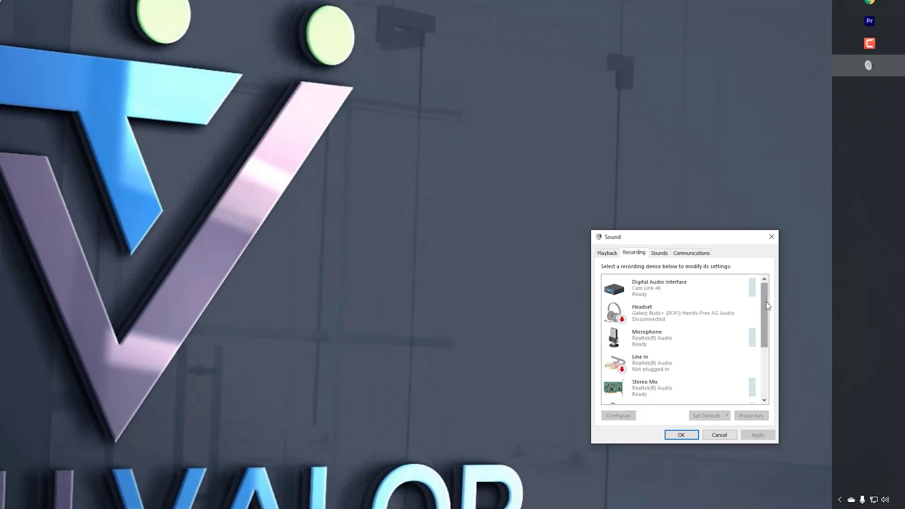
pyautogui.moveTo(765, 301); pyautogui.dragTo(766, 368)
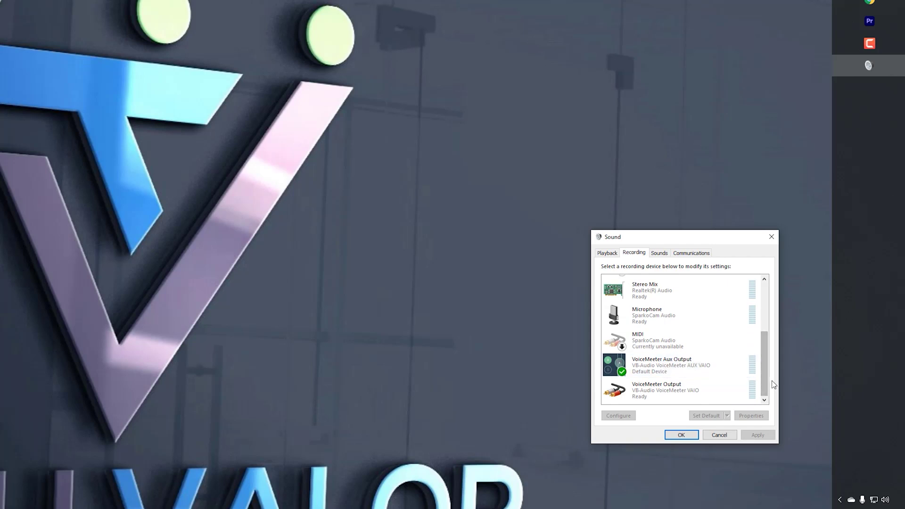
pyautogui.moveTo(767, 377); pyautogui.dragTo(774, 330)
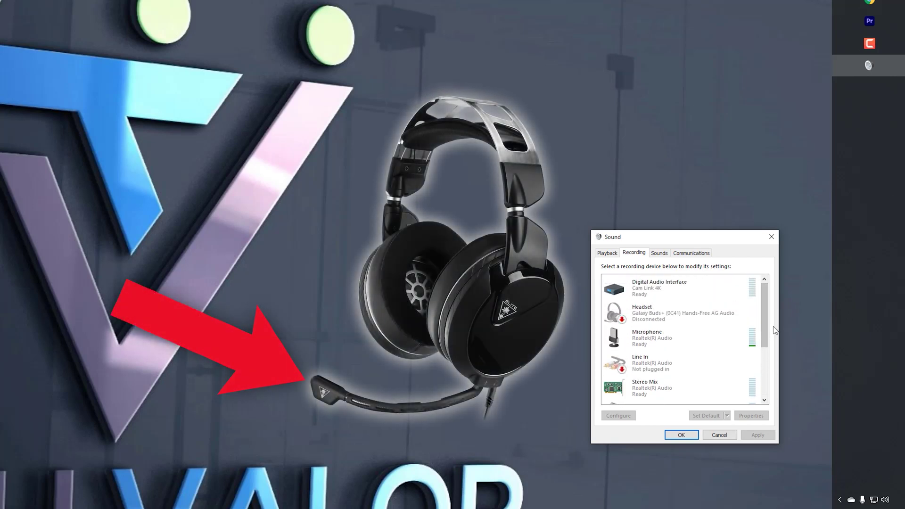
pyautogui.rightClick(656, 340)
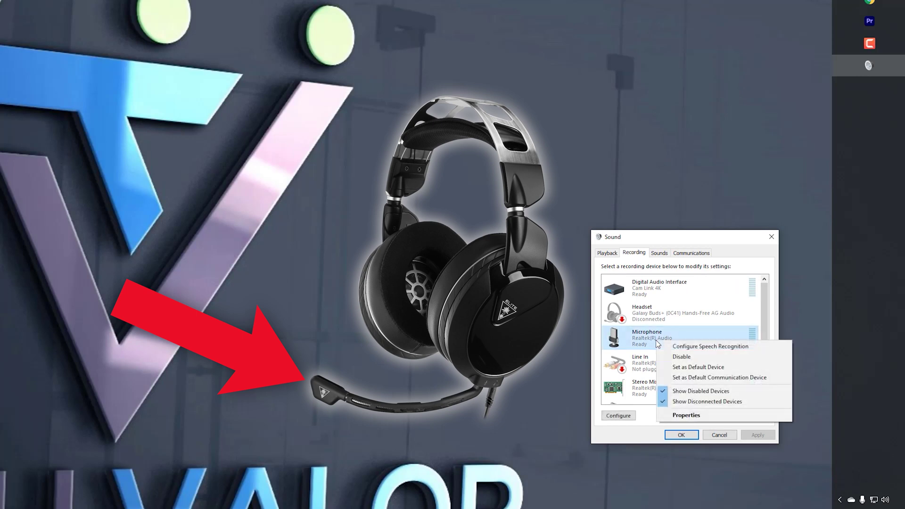
pyautogui.click(694, 369)
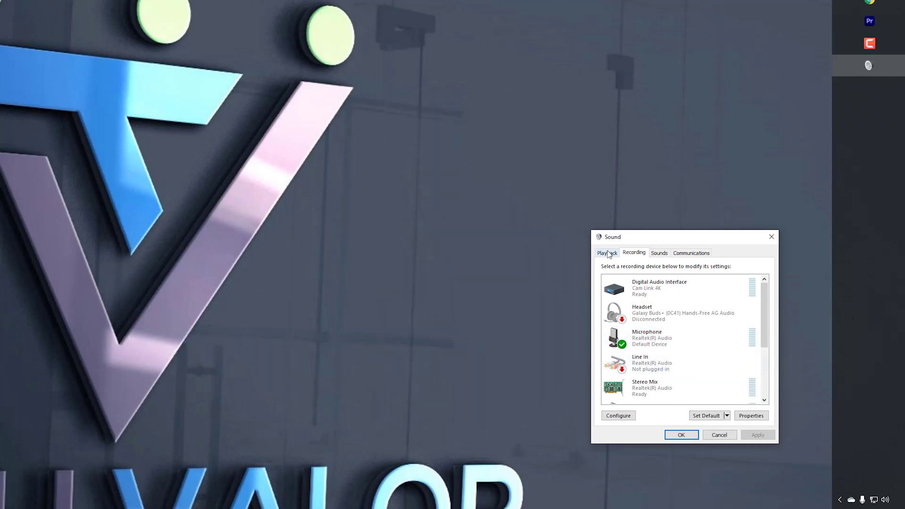
# Step: Make the Realtek Speakers the default playback and default communication device
pyautogui.click(608, 254)
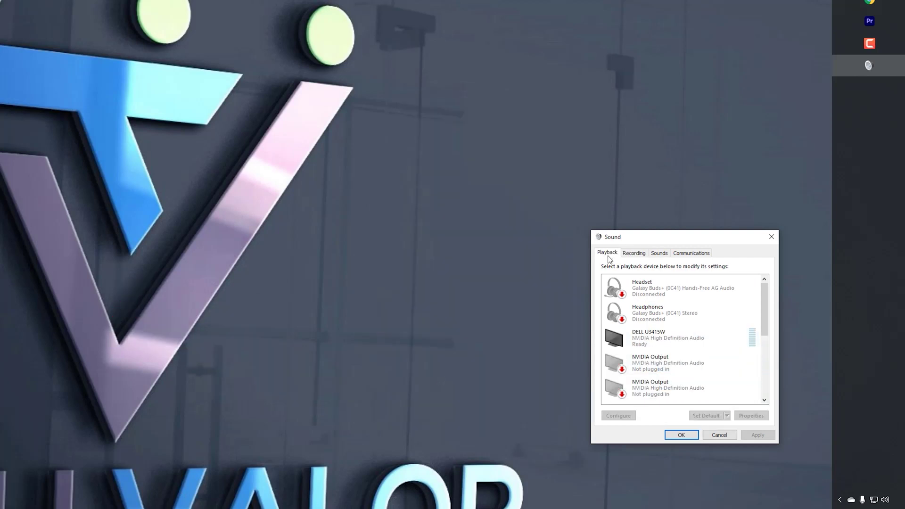
pyautogui.moveTo(764, 295); pyautogui.dragTo(772, 374)
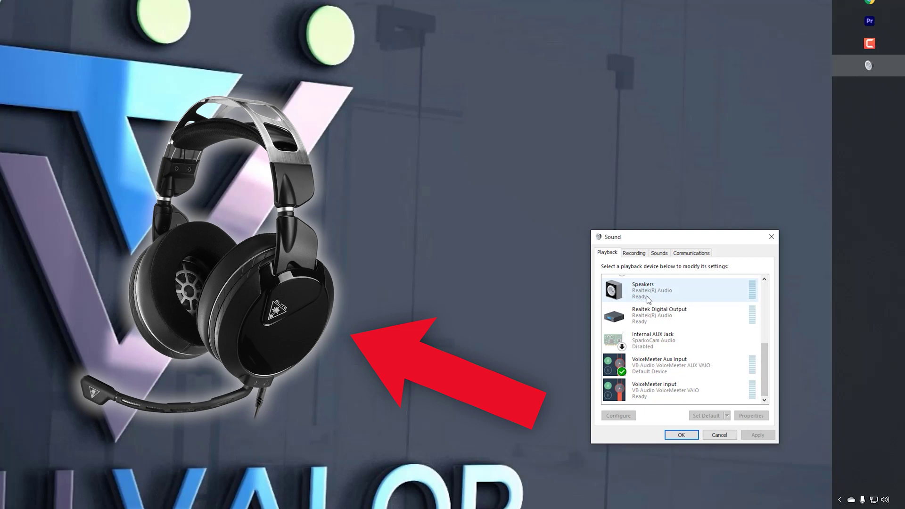
pyautogui.rightClick(668, 286)
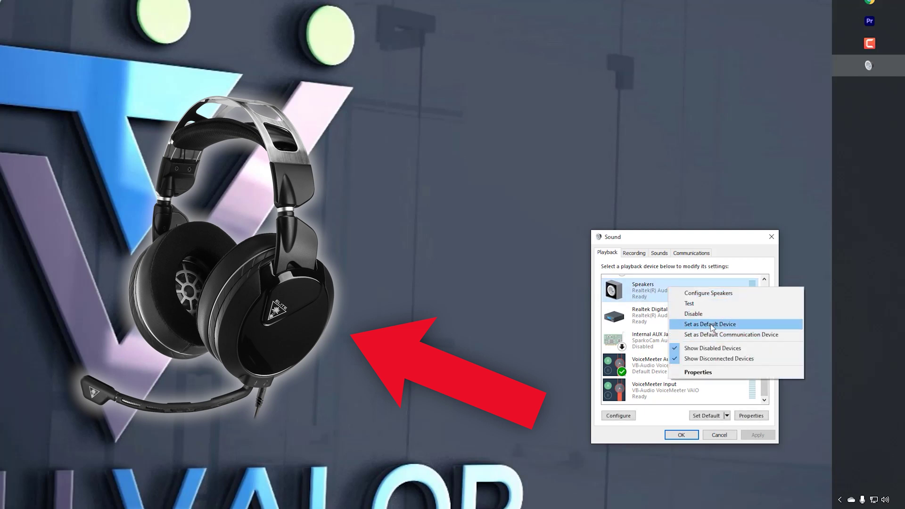
pyautogui.click(712, 325)
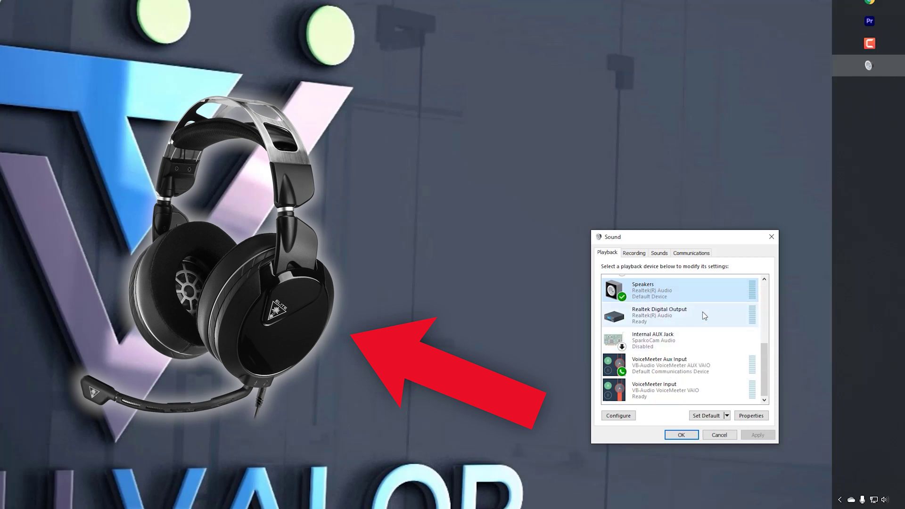
pyautogui.rightClick(640, 297)
pyautogui.click(680, 330)
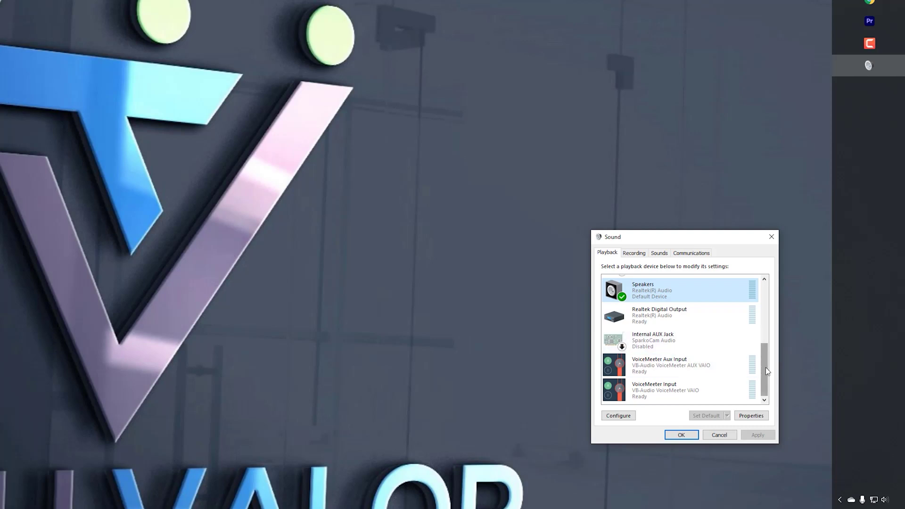
# Step: Set the DELL U3415W (NVIDIA High Definition Audio) output as the default playback device
pyautogui.moveTo(765, 367); pyautogui.dragTo(770, 325)
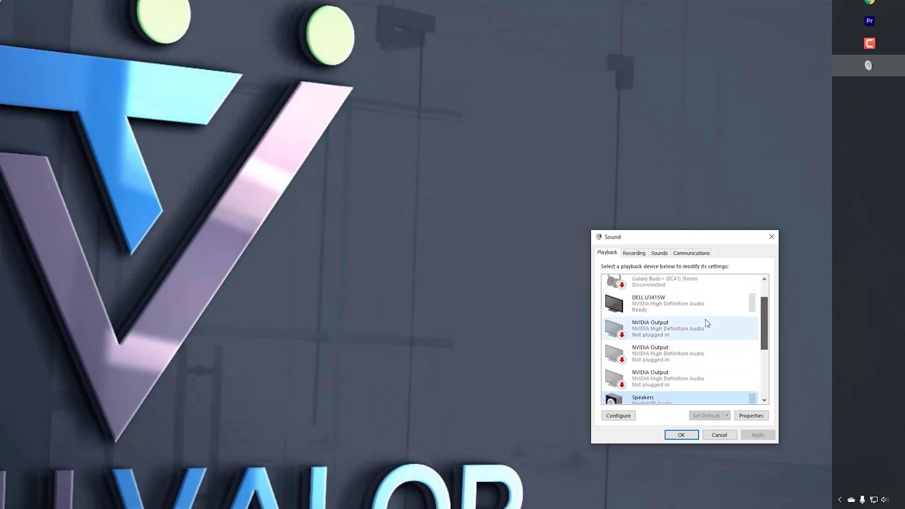
pyautogui.click(667, 312)
pyautogui.rightClick(686, 305)
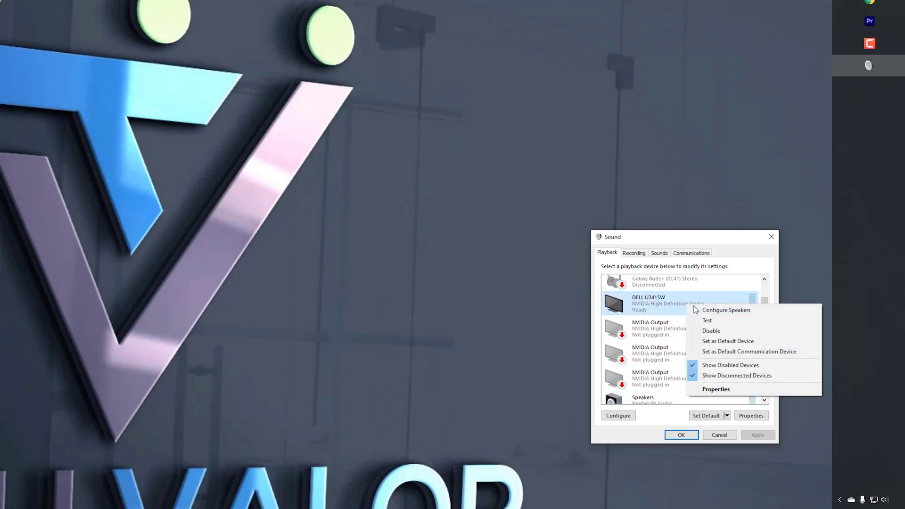
pyautogui.click(730, 343)
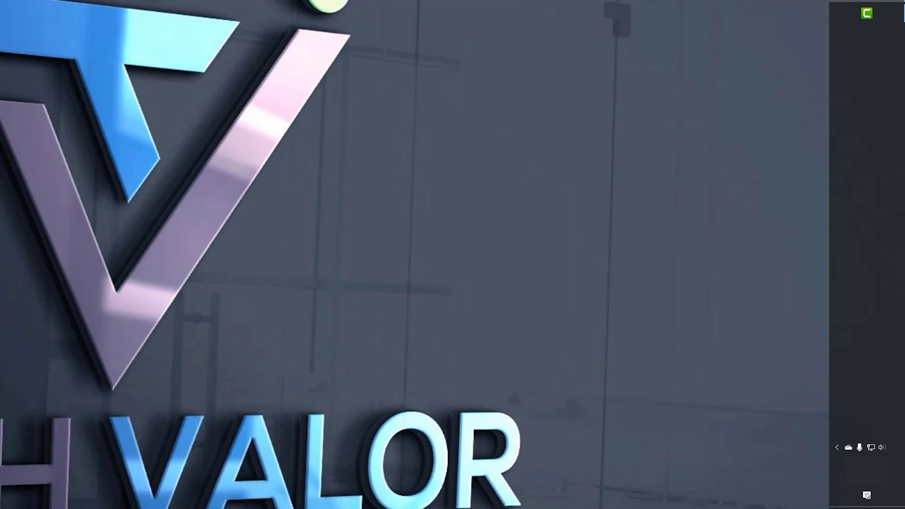
# Step: Switch the taskbar playback output to VoiceMeeter Input (VB-Audio VoiceMeeter VAIO)
pyautogui.click(885, 451)
pyautogui.click(760, 459)
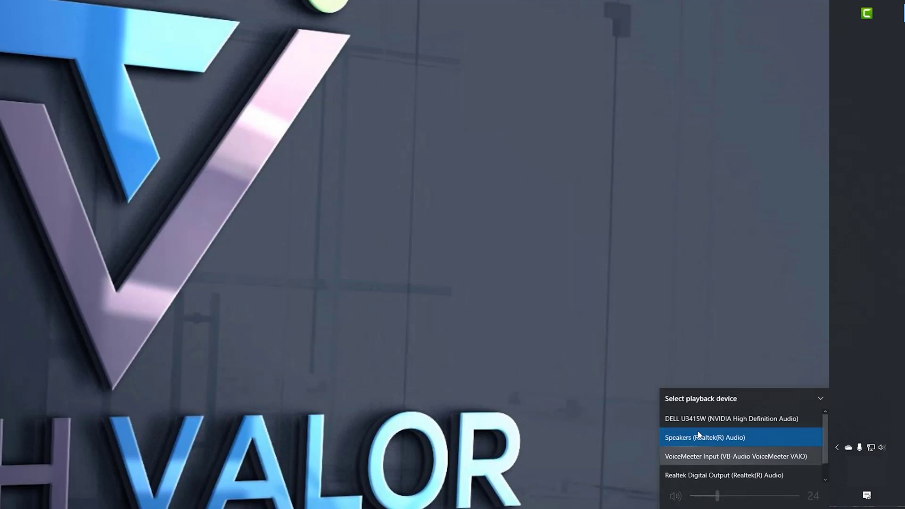
pyautogui.moveTo(824, 433); pyautogui.dragTo(825, 448)
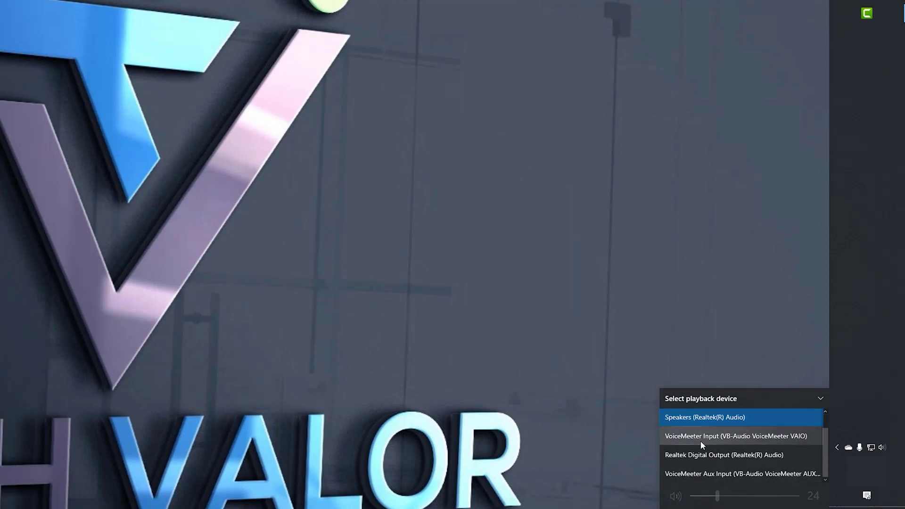
pyautogui.click(760, 439)
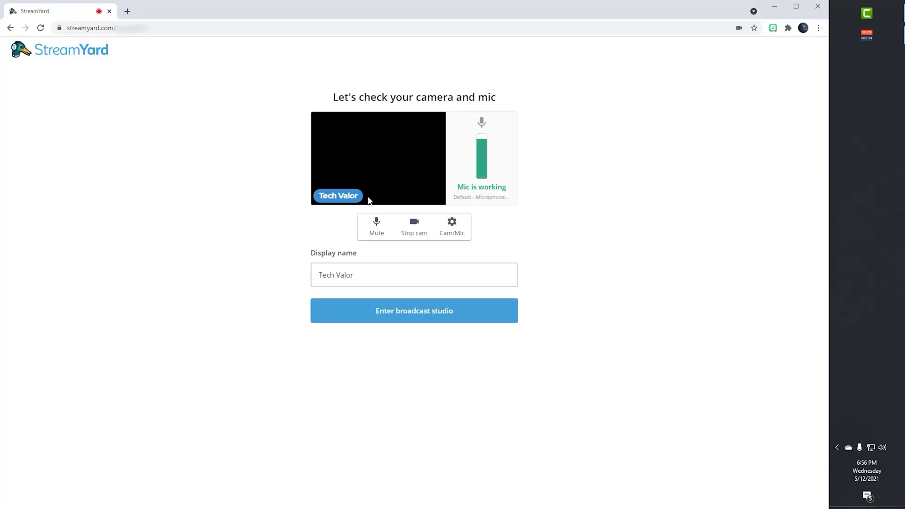
# Step: Set StreamYard's microphone to VoiceMeeter Aux Output in the audio settings
pyautogui.click(452, 226)
pyautogui.click(260, 178)
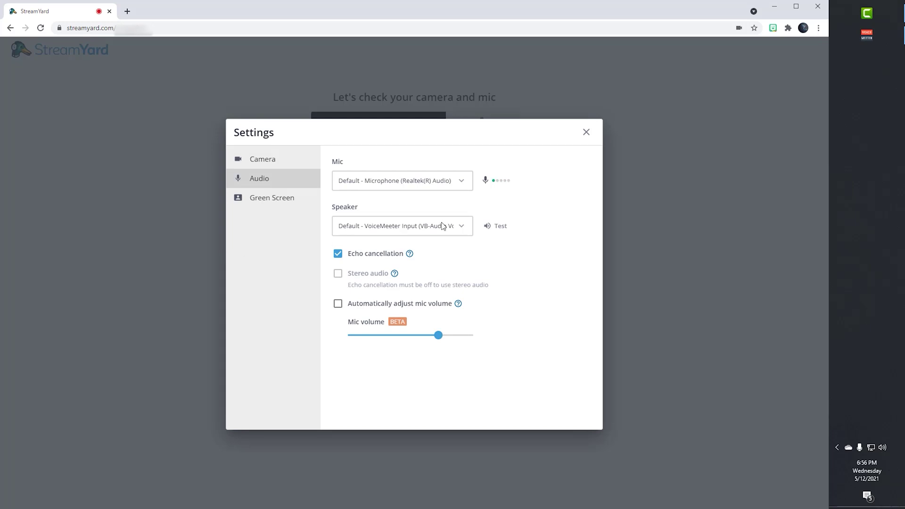
pyautogui.click(443, 188)
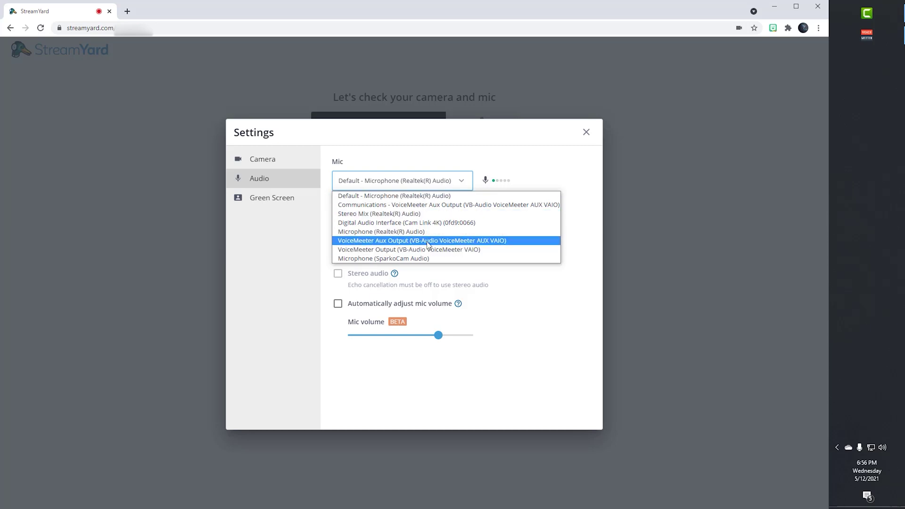
pyautogui.click(382, 244)
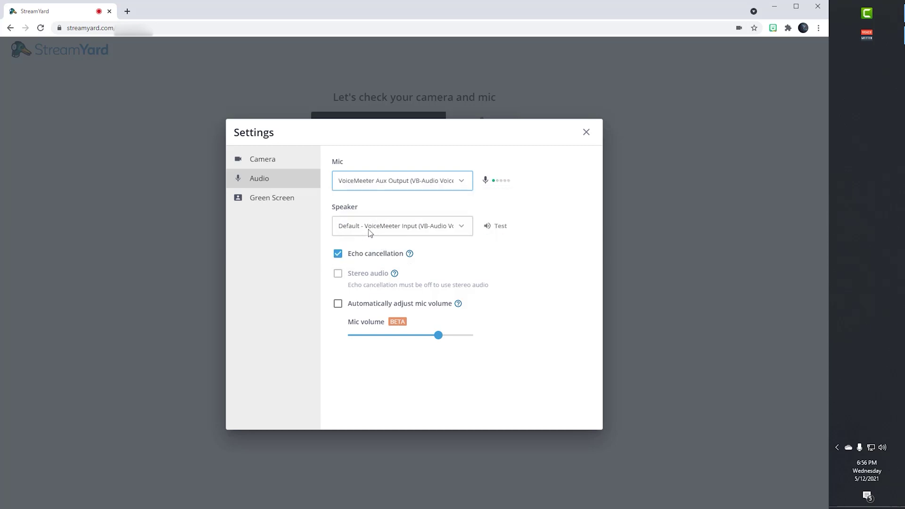
# Step: Keep the speaker on VoiceMeeter Input, play a test sound, and close Settings
pyautogui.click(380, 232)
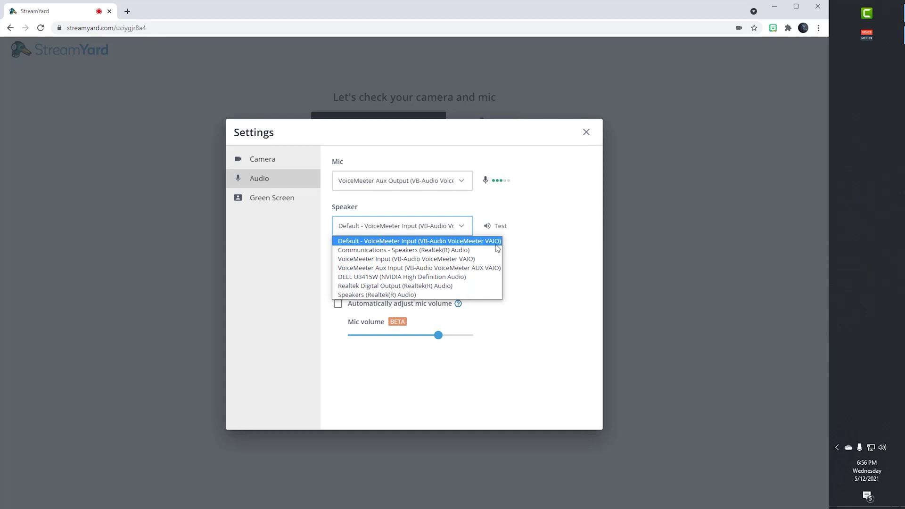
pyautogui.click(521, 244)
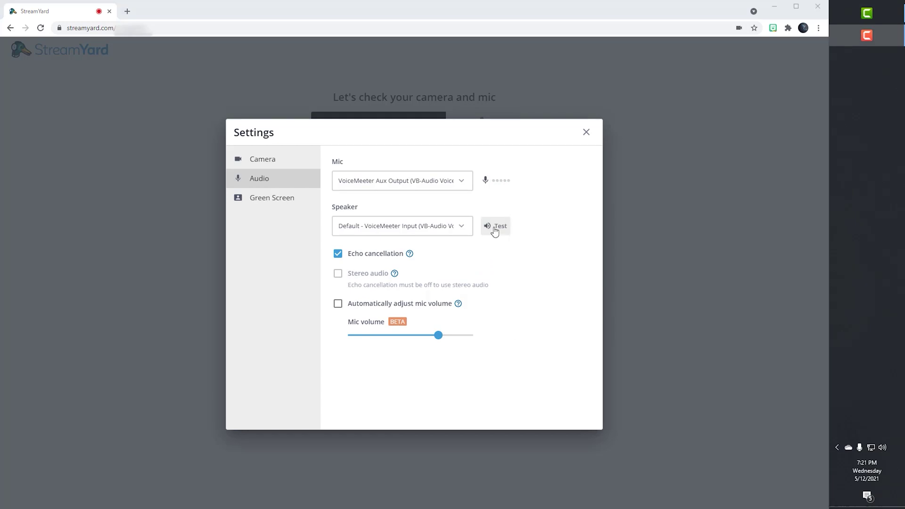
pyautogui.click(494, 228)
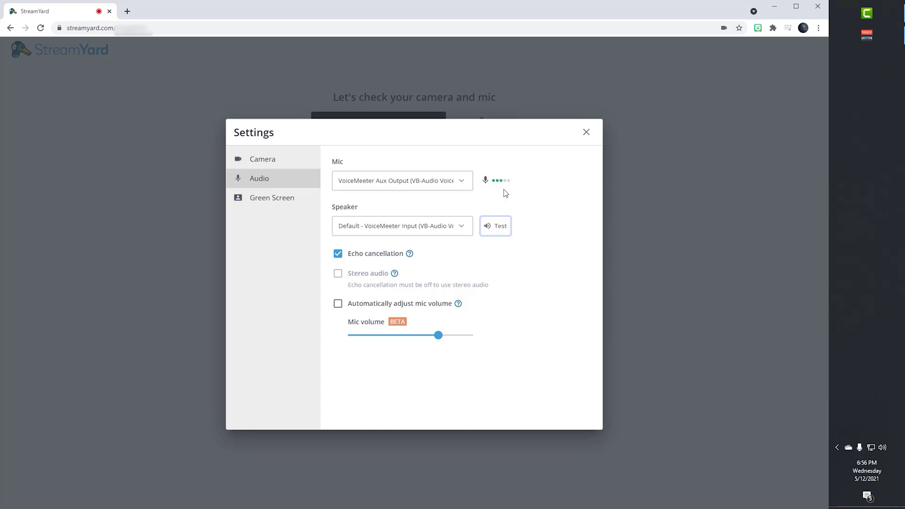
pyautogui.click(586, 133)
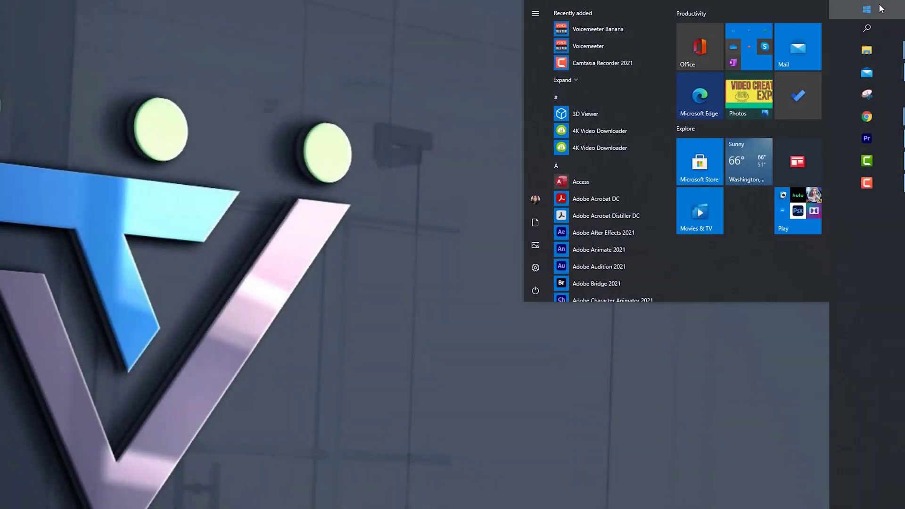
# Step: Open Programs and Features via Uninstall on Voicemeeter Banana in Start
pyautogui.rightClick(589, 33)
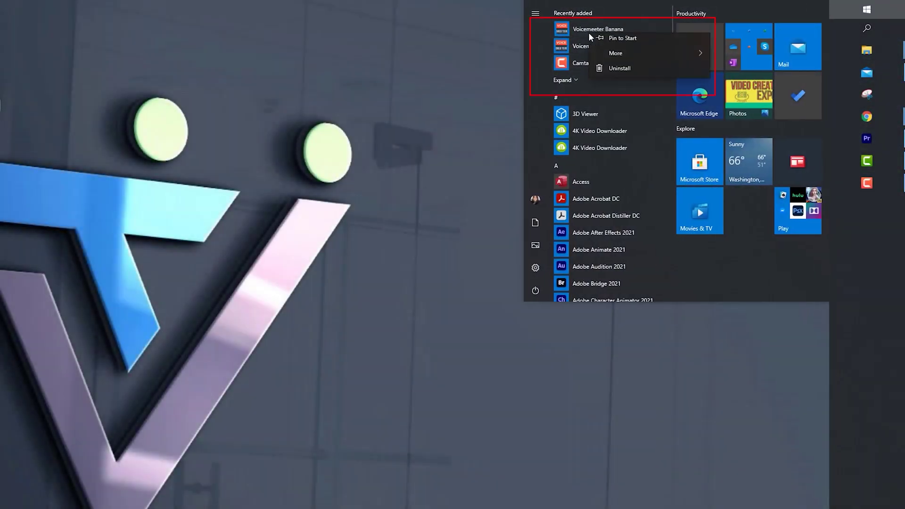
pyautogui.click(615, 73)
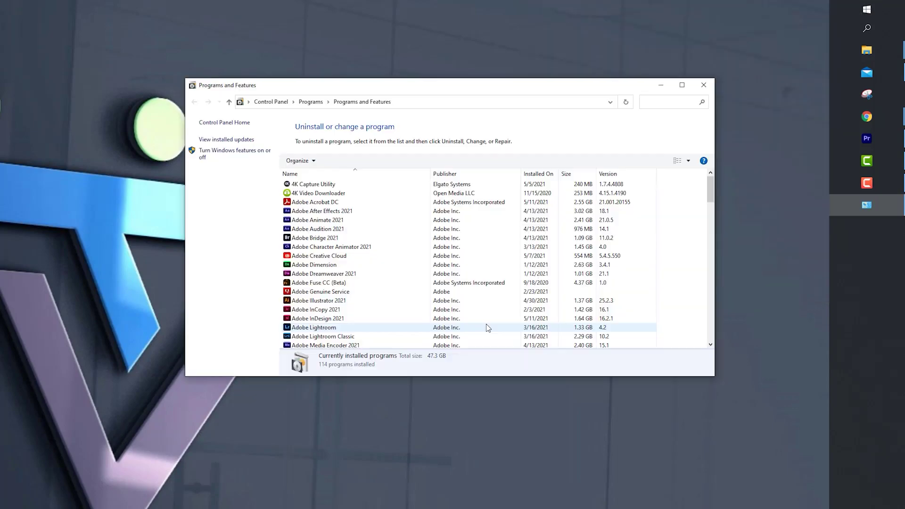
pyautogui.scroll(-17, 488, 327)
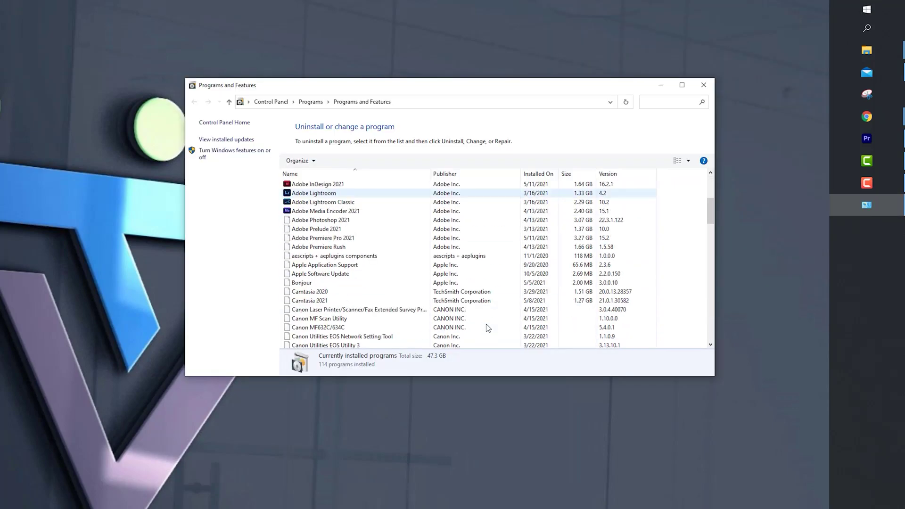
pyautogui.scroll(-13, 487, 327)
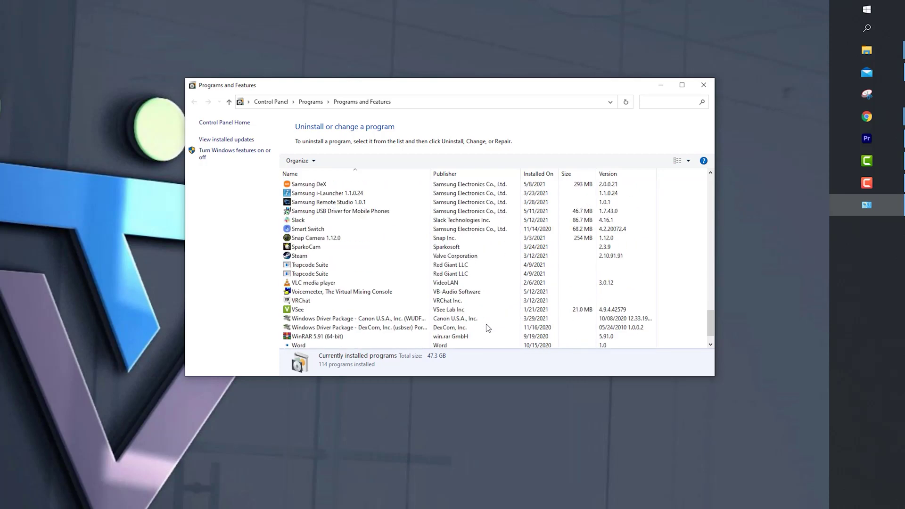
# Step: Uninstall Voicemeeter, The Virtual Mixing Console, and acknowledge the restart notice
pyautogui.rightClick(368, 295)
pyautogui.click(385, 299)
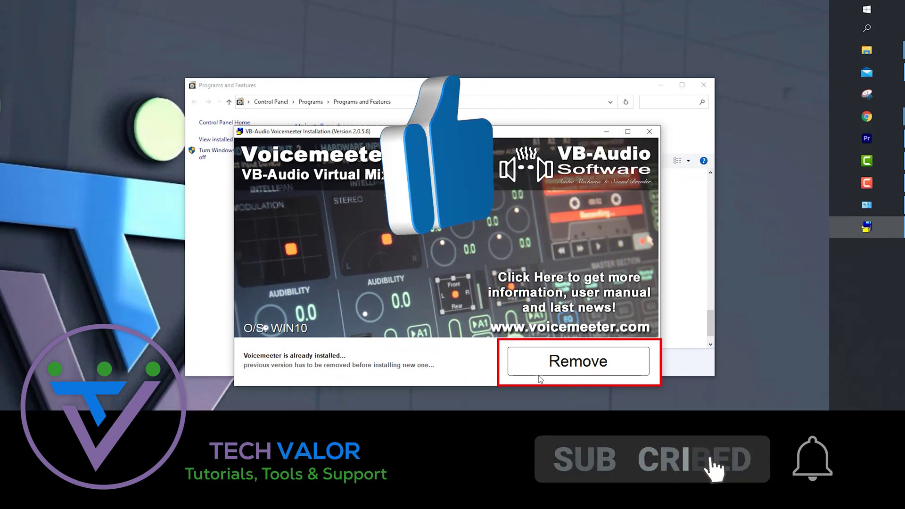
pyautogui.click(556, 361)
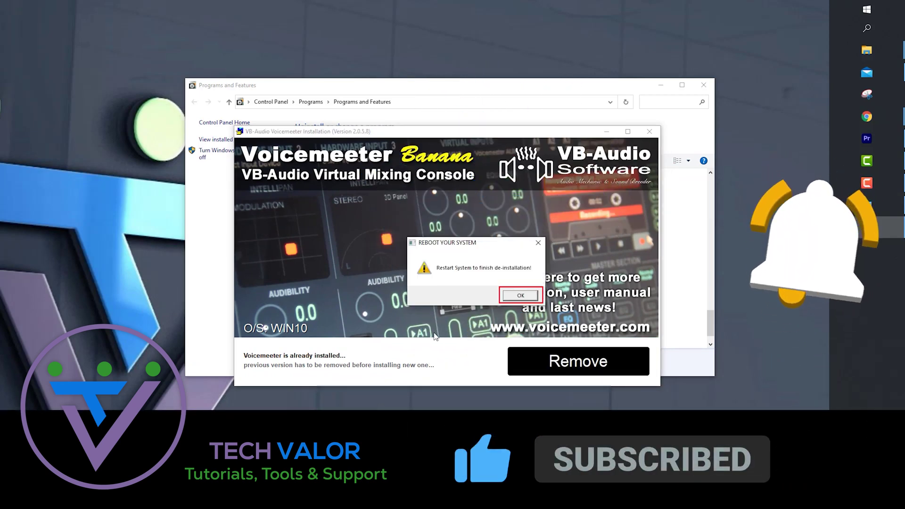
pyautogui.click(520, 295)
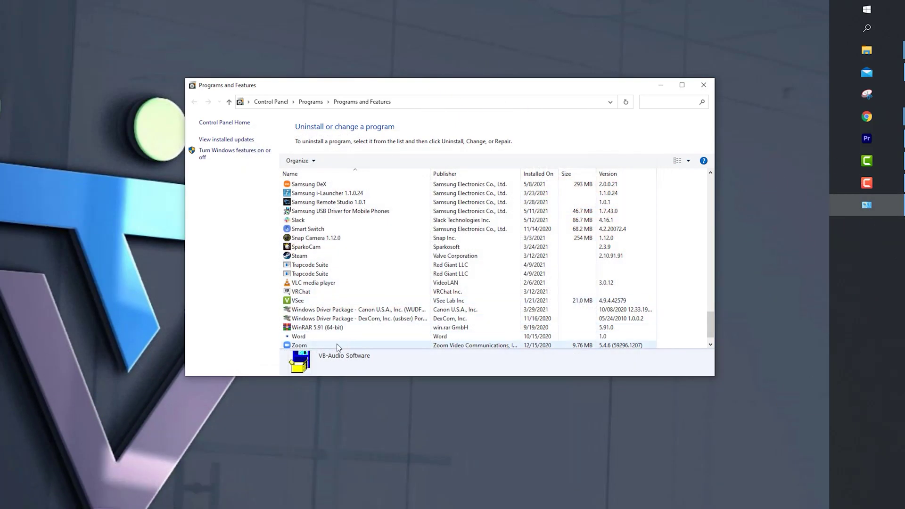